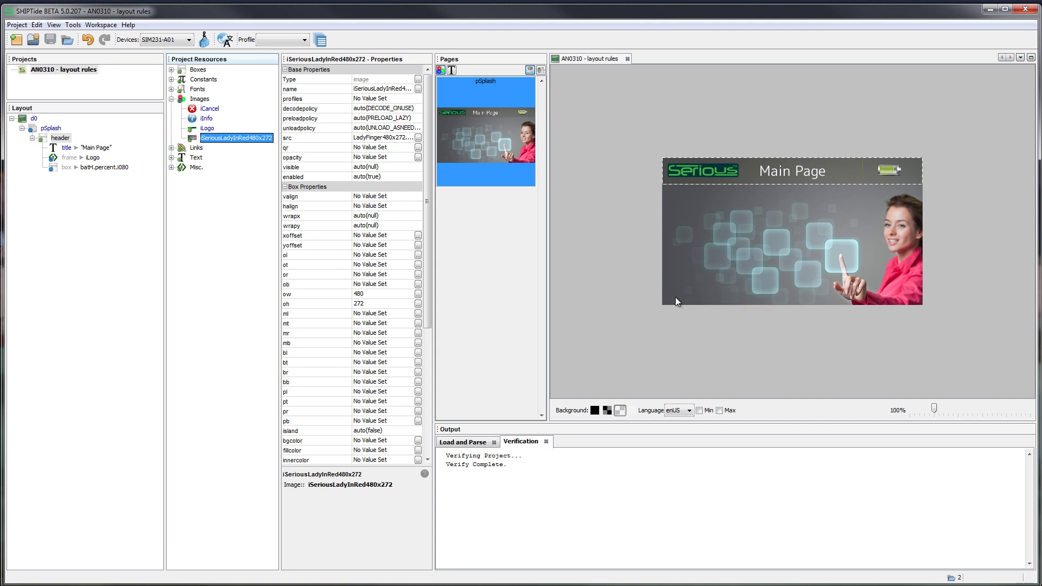
Try outer heights of 50 and then 80 on the iLogo image in the project resources
{"action": "left_click", "coordinate": [59, 140]}
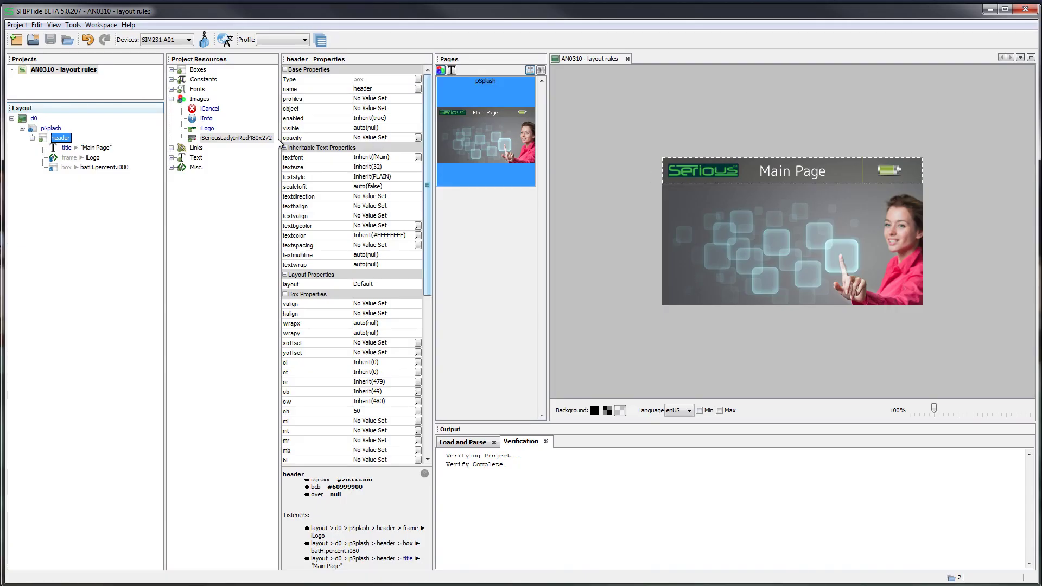
{"action": "left_click", "coordinate": [205, 129]}
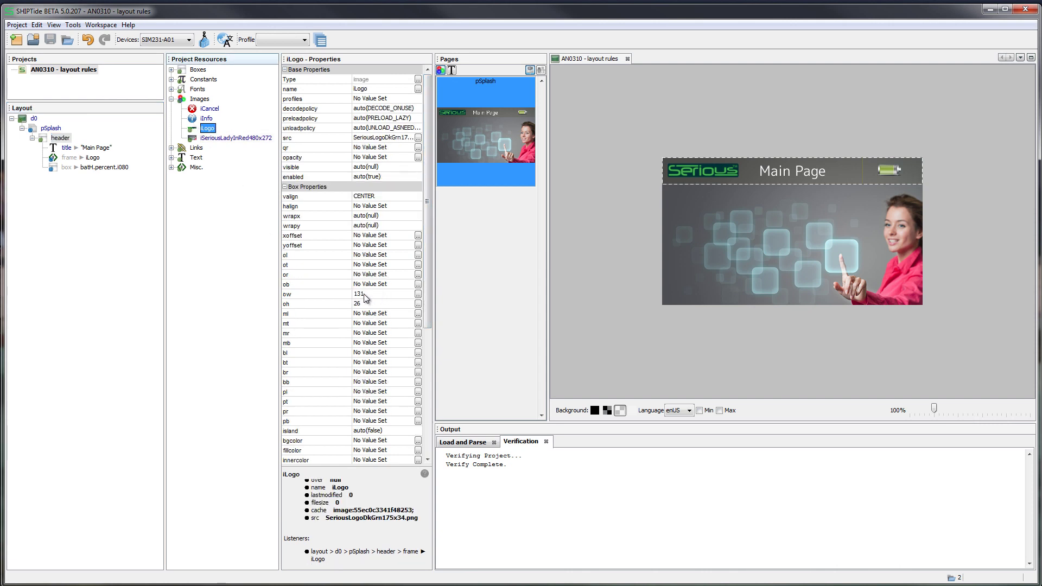
{"action": "left_click", "coordinate": [394, 305]}
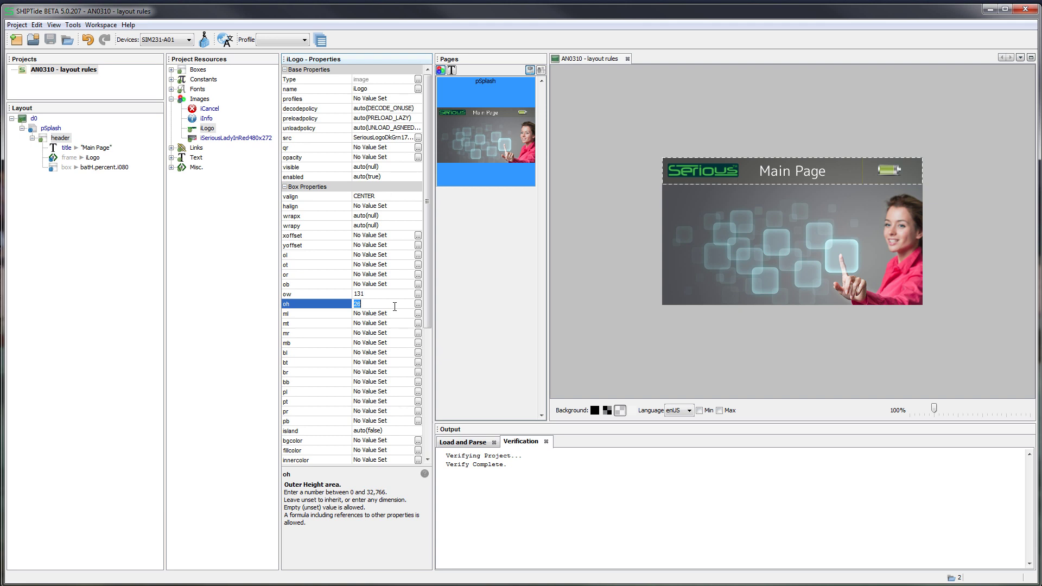
{"action": "type", "text": "50"}
{"action": "key", "text": "Return"}
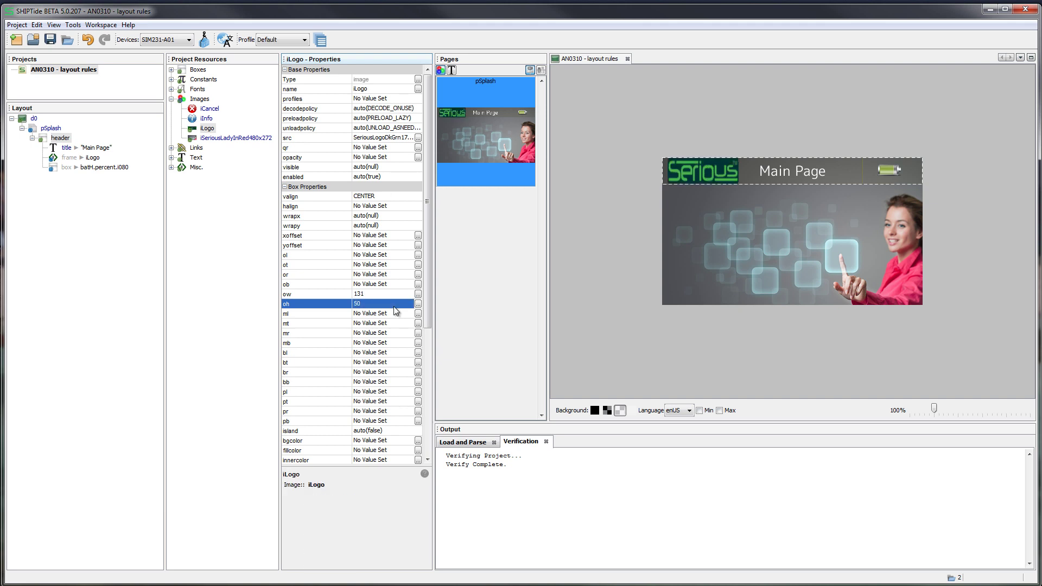
{"action": "left_click", "coordinate": [394, 306]}
{"action": "type", "text": "80"}
{"action": "key", "text": "Return"}
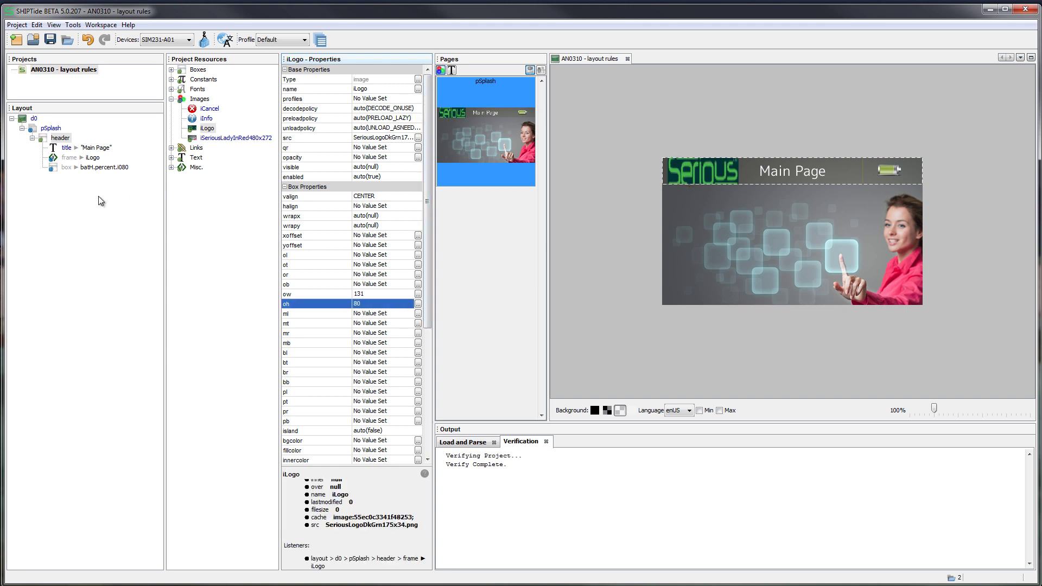
Set the outer height of the pSplash page's header box to 90
{"action": "left_click", "coordinate": [58, 140]}
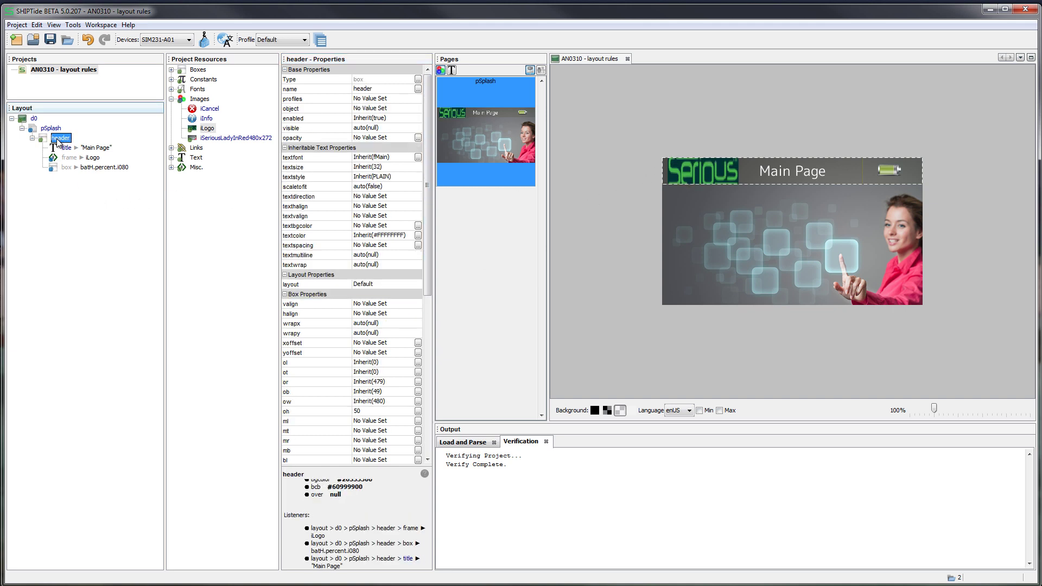
{"action": "left_click", "coordinate": [366, 411]}
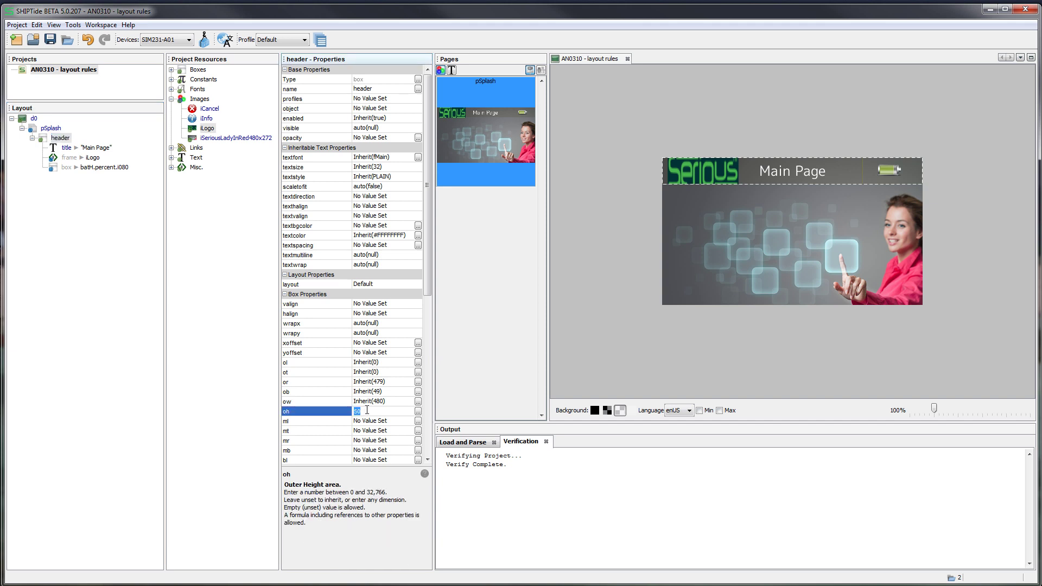
{"action": "type", "text": "90"}
{"action": "key", "text": "Return"}
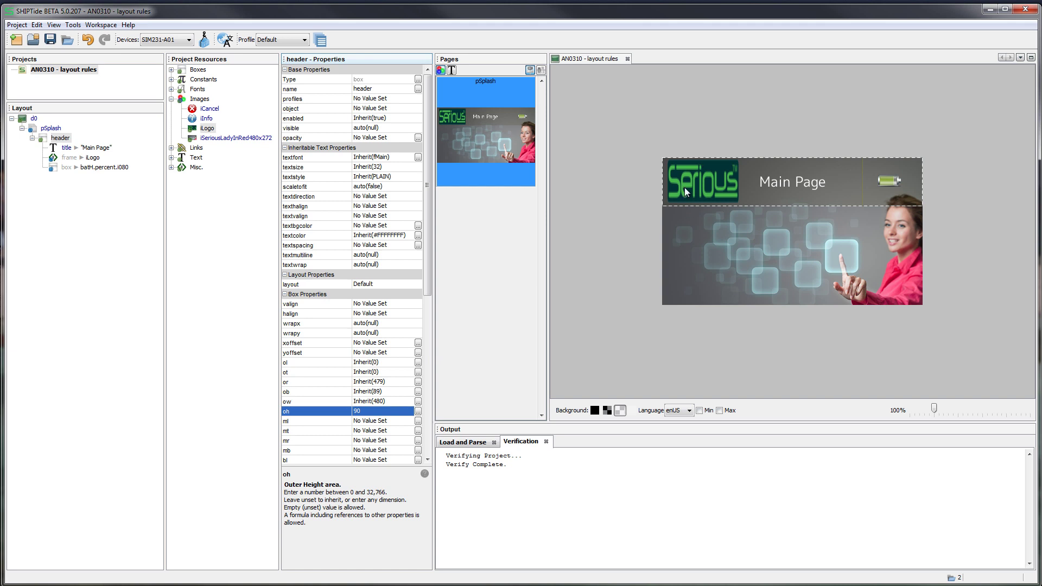
Restore the iLogo image's outer height to 26
{"action": "left_click", "coordinate": [205, 130]}
{"action": "left_click", "coordinate": [372, 302]}
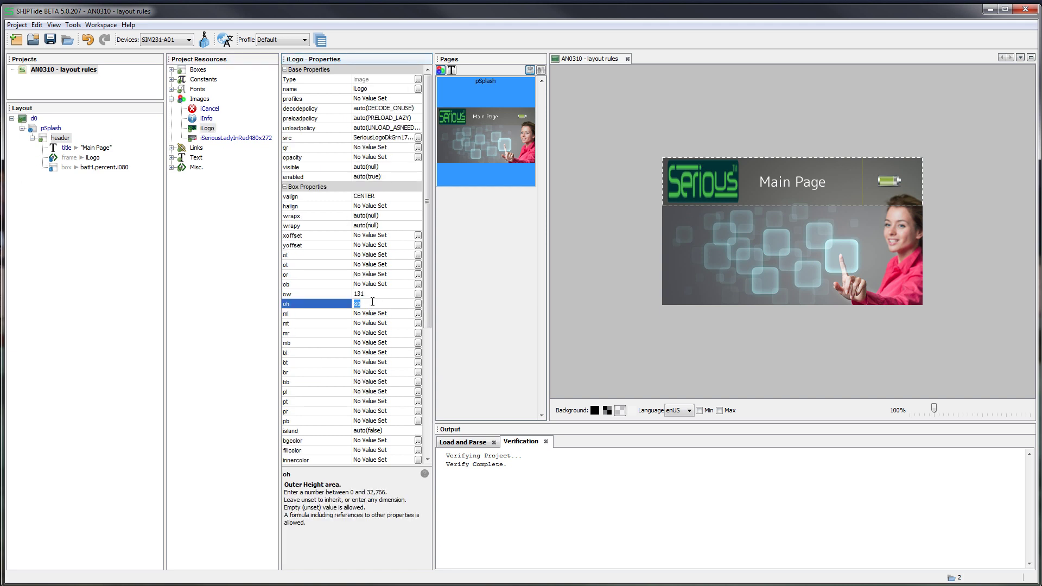
{"action": "type", "text": "26"}
{"action": "key", "text": "Return"}
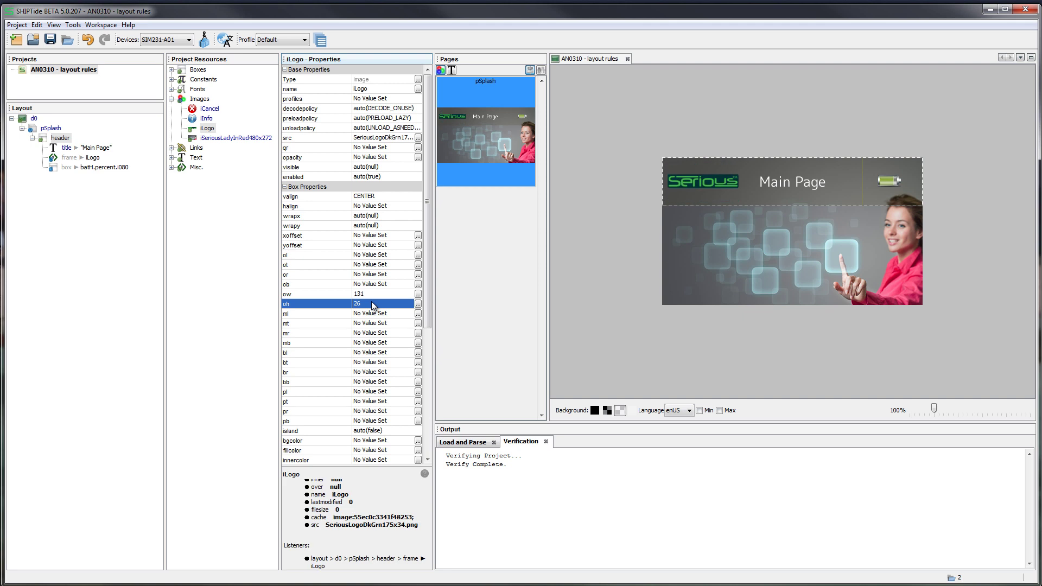
Restore the outer height of the pSplash page's header box to 50
{"action": "left_click", "coordinate": [59, 138]}
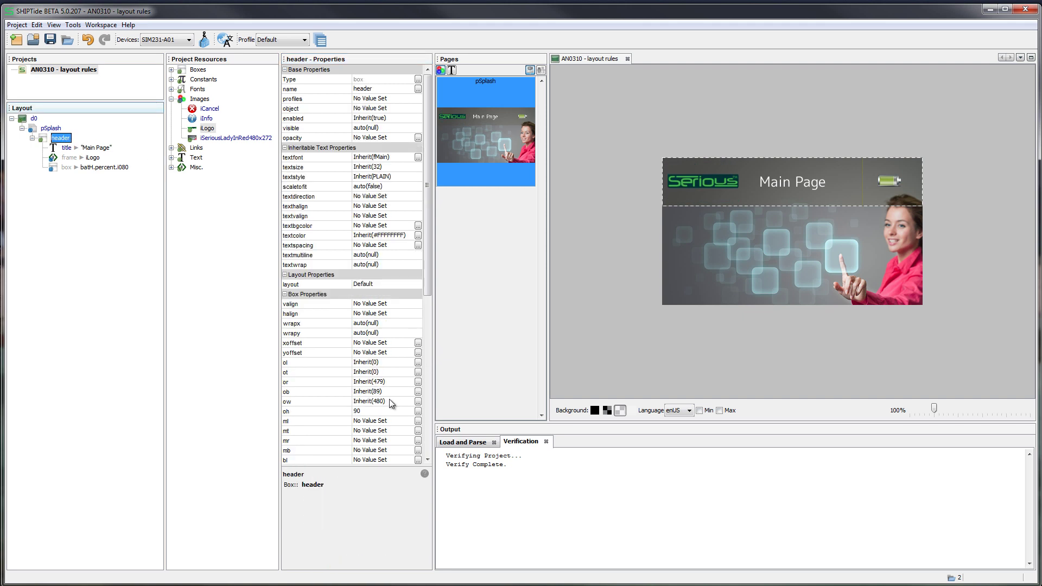
{"action": "left_click", "coordinate": [380, 410]}
{"action": "type", "text": "50"}
{"action": "key", "text": "Return"}
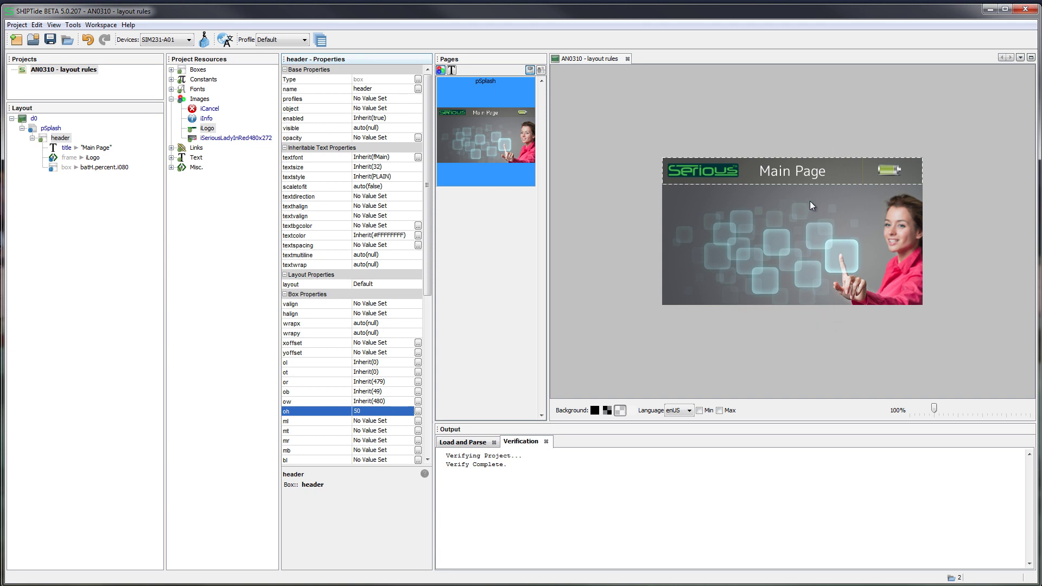
Switch to Calculator, divide 50 by 272 and multiply the result by 480
{"action": "key", "text": "XF86Calculator"}
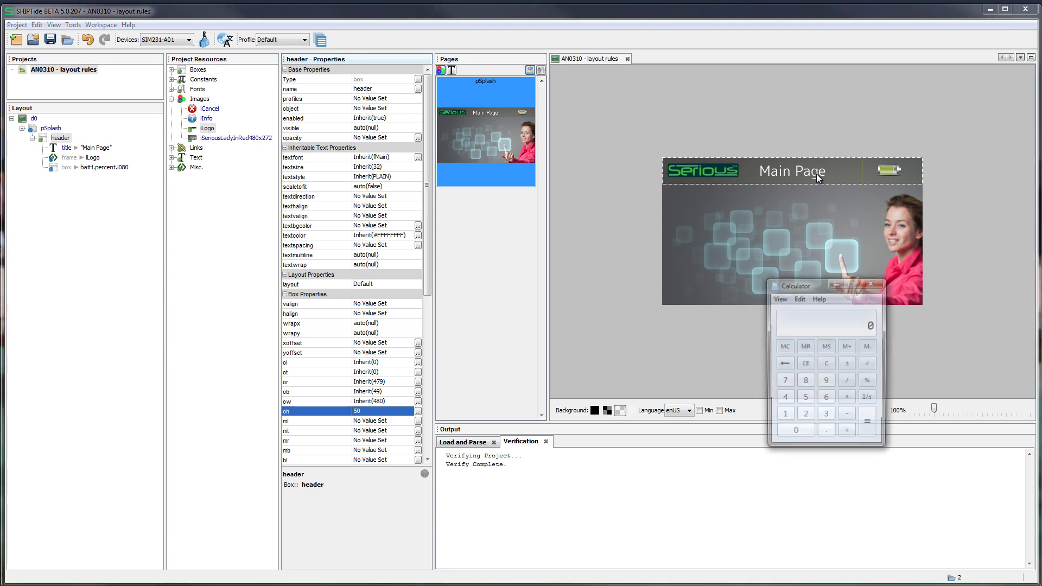
{"action": "type", "text": "50/27"}
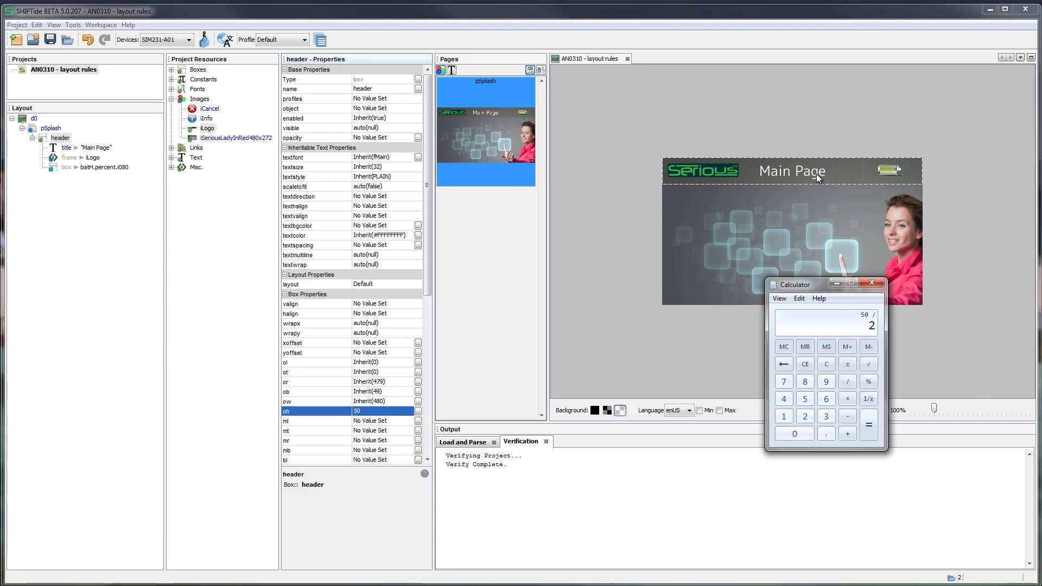
{"action": "type", "text": "2"}
{"action": "key", "text": "Return"}
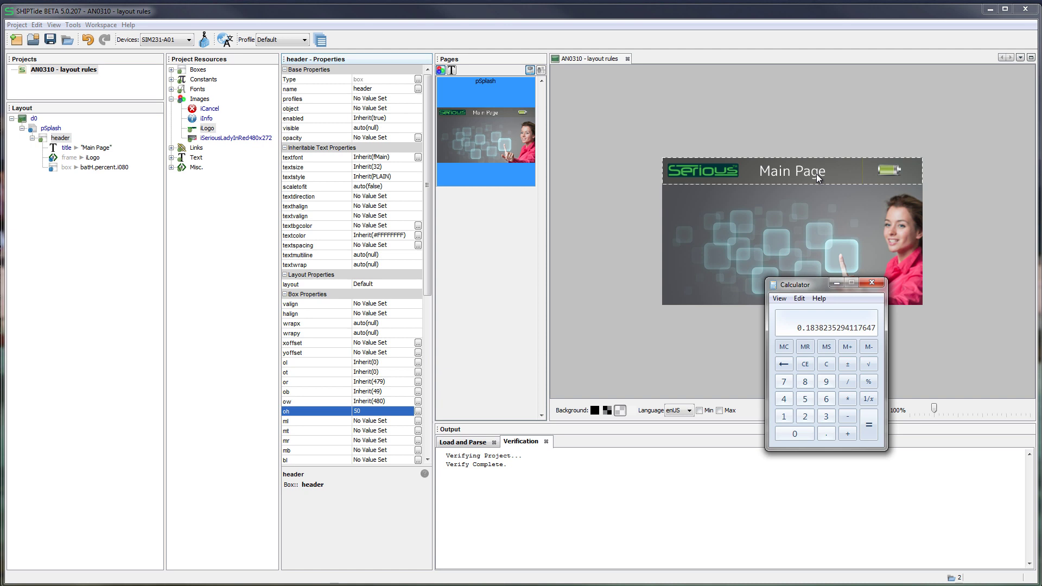
{"action": "key", "text": "asterisk"}
{"action": "type", "text": "480"}
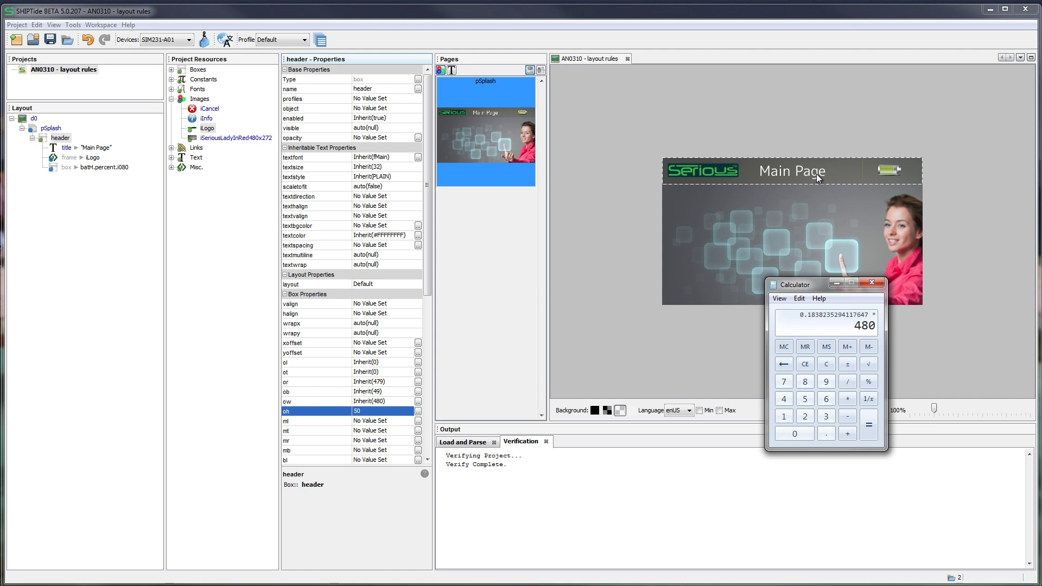
{"action": "key", "text": "Return"}
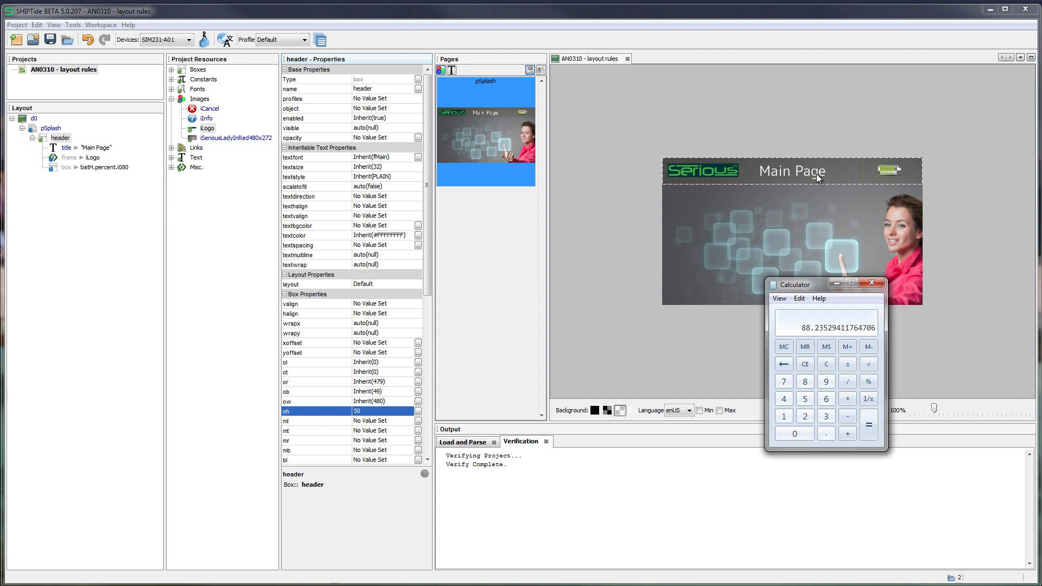
Return to SHIPTide, set the header box's outer height to the formula GLASS0.height*0.18f, and widen the property value column
{"action": "left_click", "coordinate": [375, 411]}
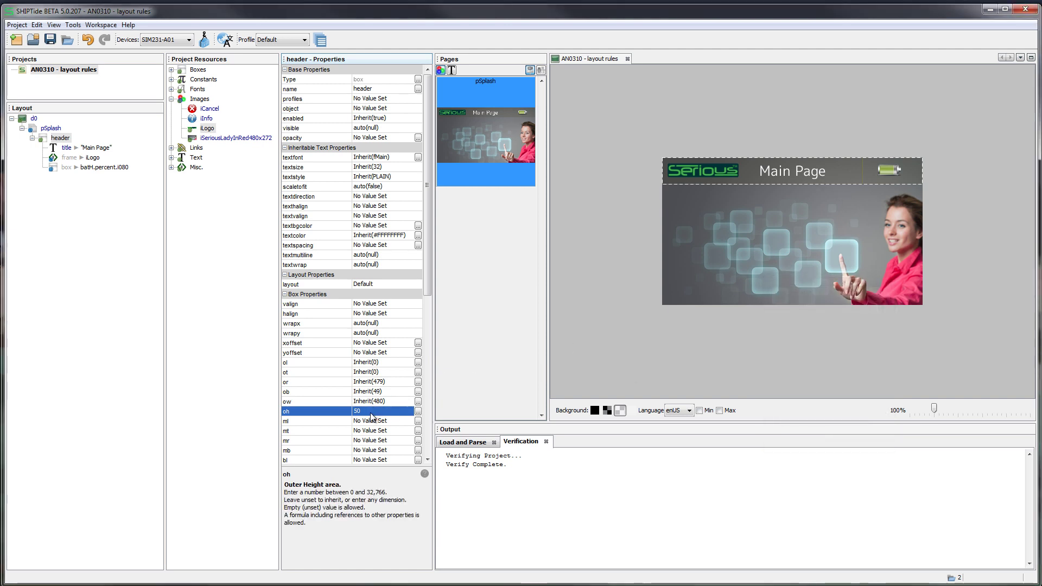
{"action": "left_click", "coordinate": [371, 412]}
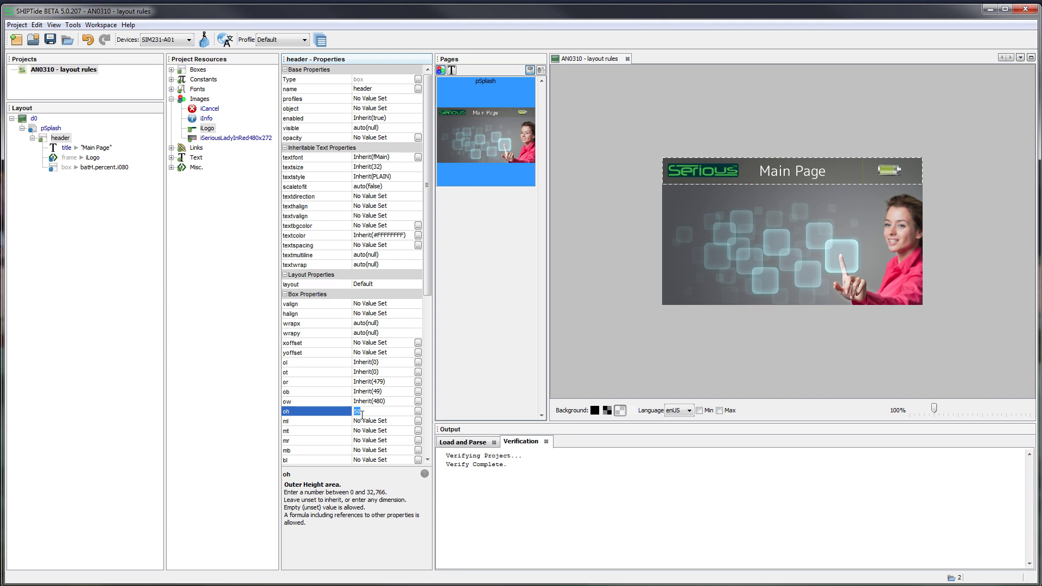
{"action": "type", "text": "GLASS0.height"}
{"action": "type", "text": "*0.18f"}
{"action": "key", "text": "Return"}
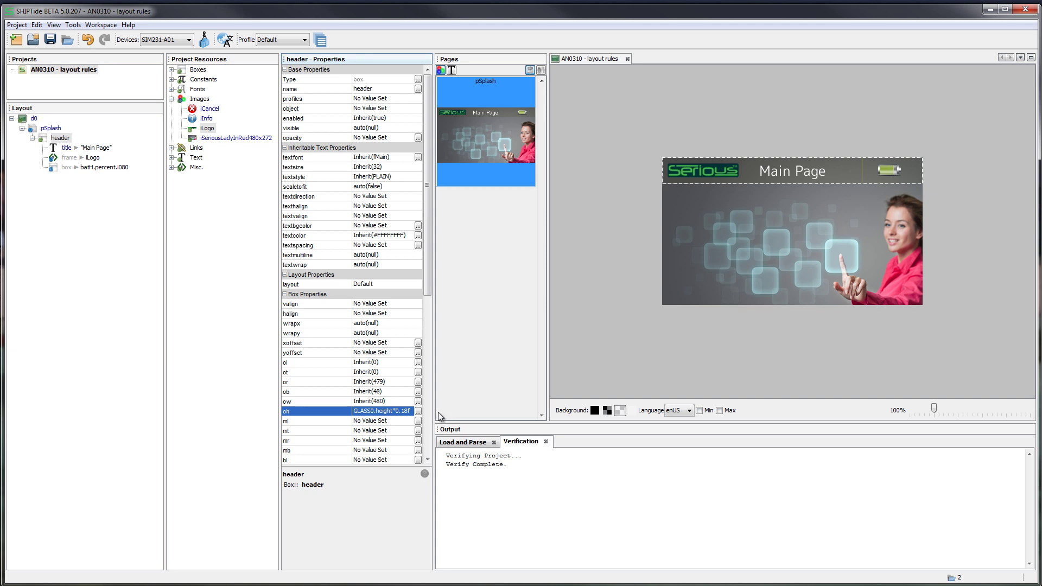
{"action": "left_click_drag", "start_coordinate": [434, 414], "coordinate": [454, 408]}
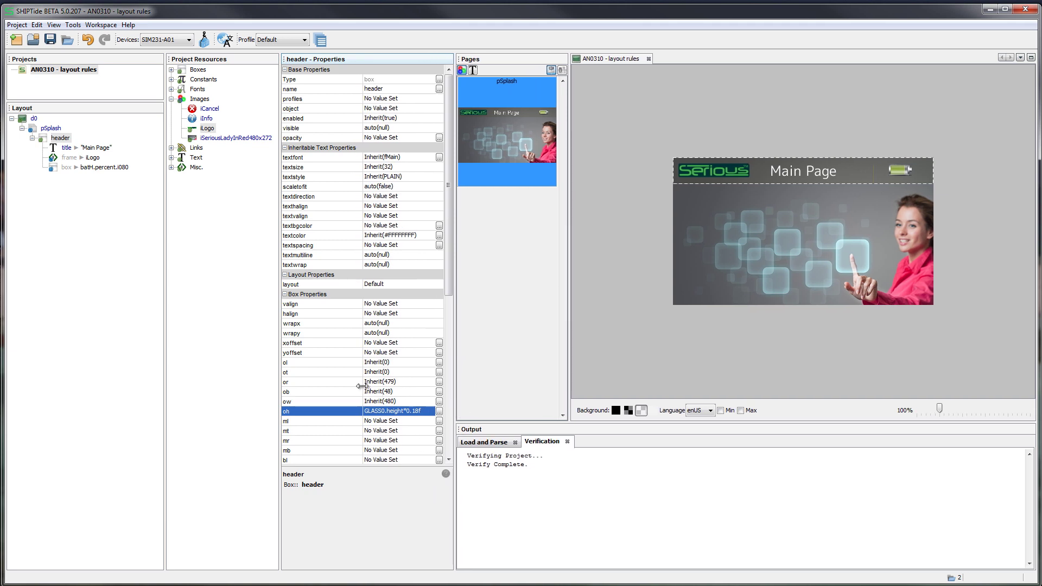
{"action": "left_click_drag", "start_coordinate": [362, 385], "coordinate": [335, 386]}
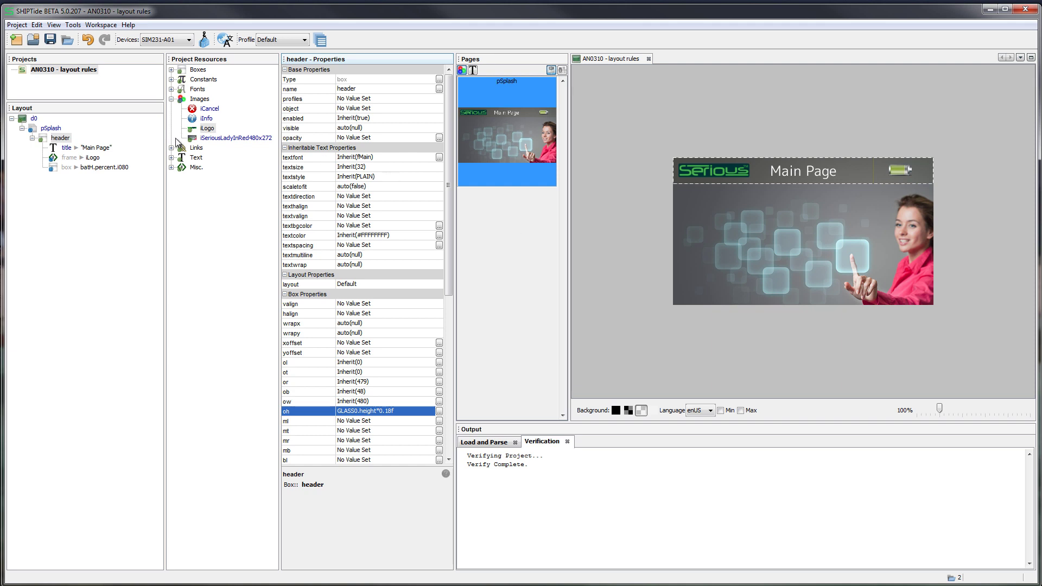
Replace the header box's outer height formula with the fixed value 50 and save the project
{"action": "left_click", "coordinate": [402, 412]}
{"action": "key", "text": "BackSpace"}
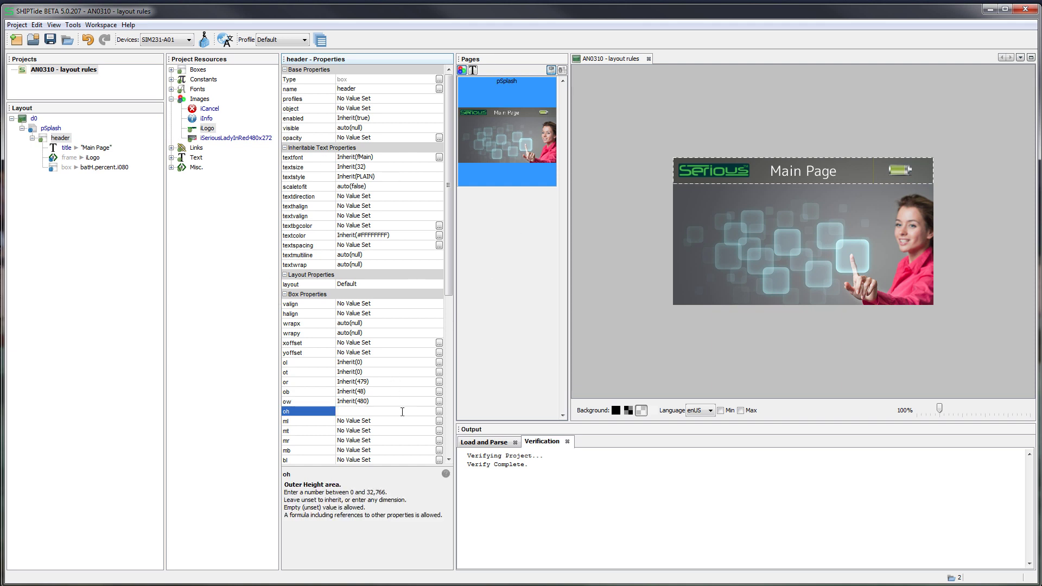
{"action": "type", "text": "50"}
{"action": "key", "text": "Return"}
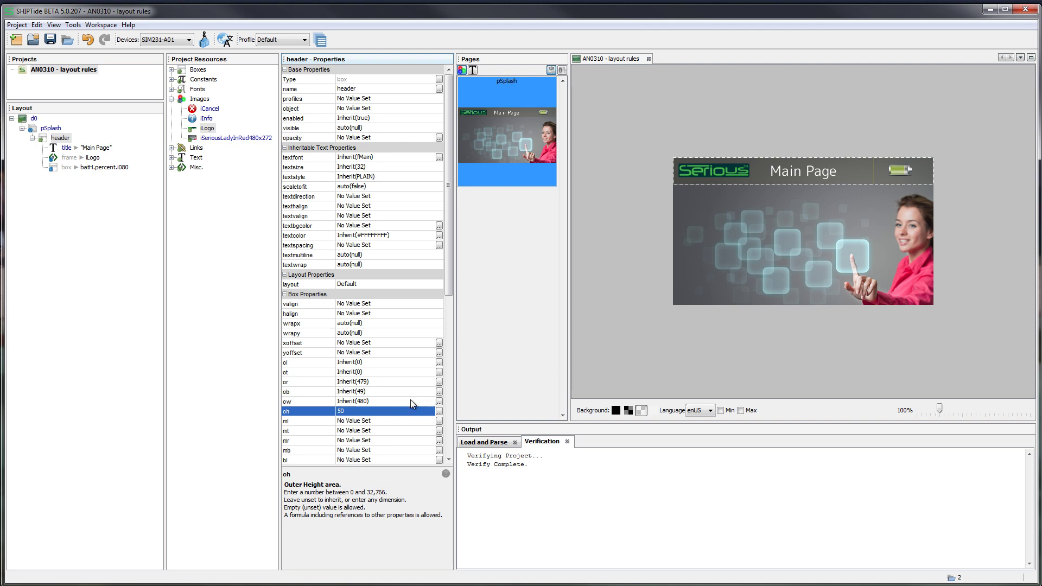
{"action": "left_click", "coordinate": [50, 39]}
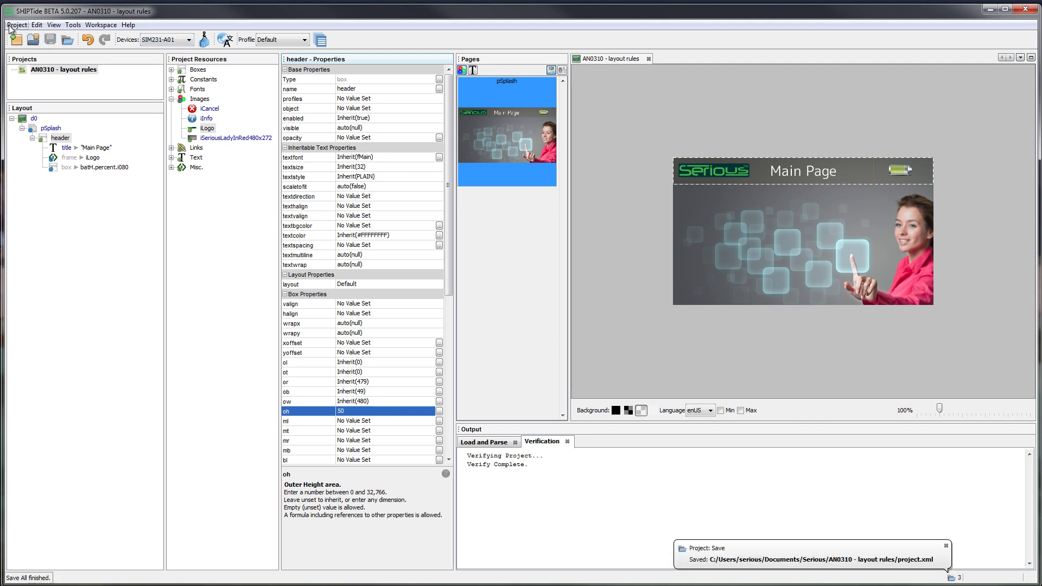
Change the project's platform to the SIM535 device, variant A03, with landscape orientation
{"action": "left_click", "coordinate": [12, 25]}
{"action": "left_click", "coordinate": [61, 224]}
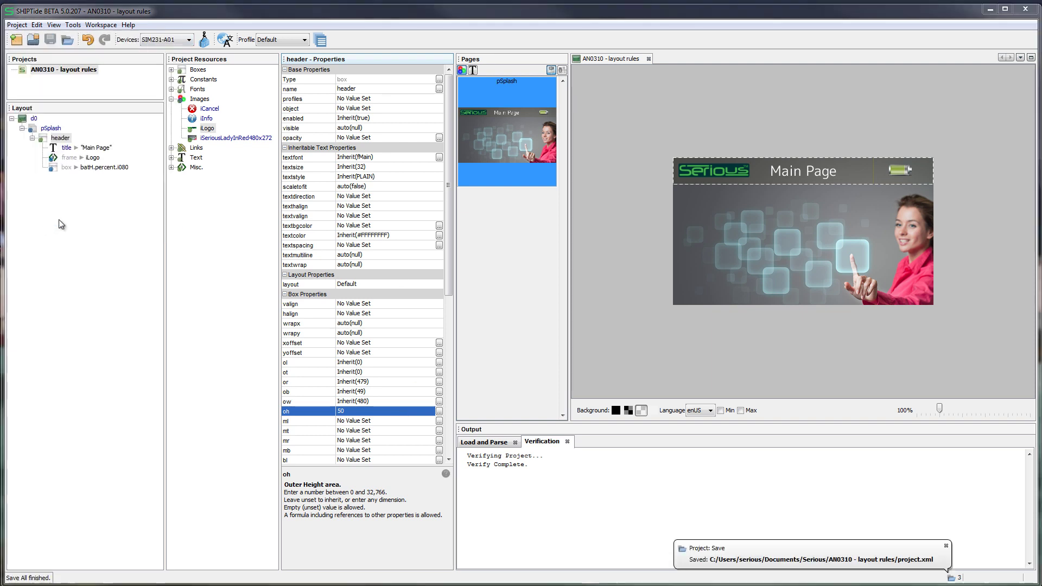
{"action": "left_click", "coordinate": [487, 193]}
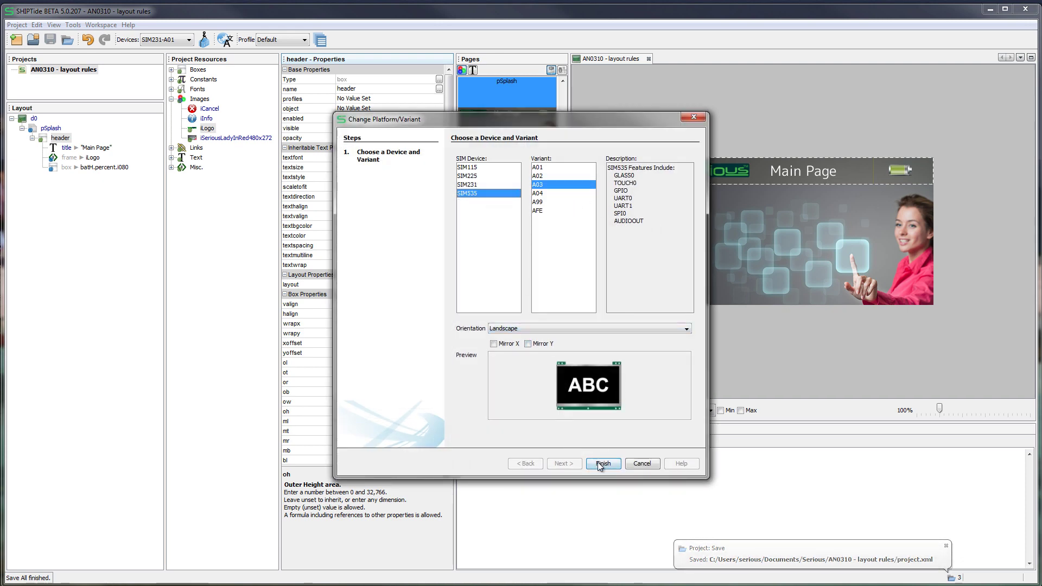
{"action": "left_click", "coordinate": [602, 464]}
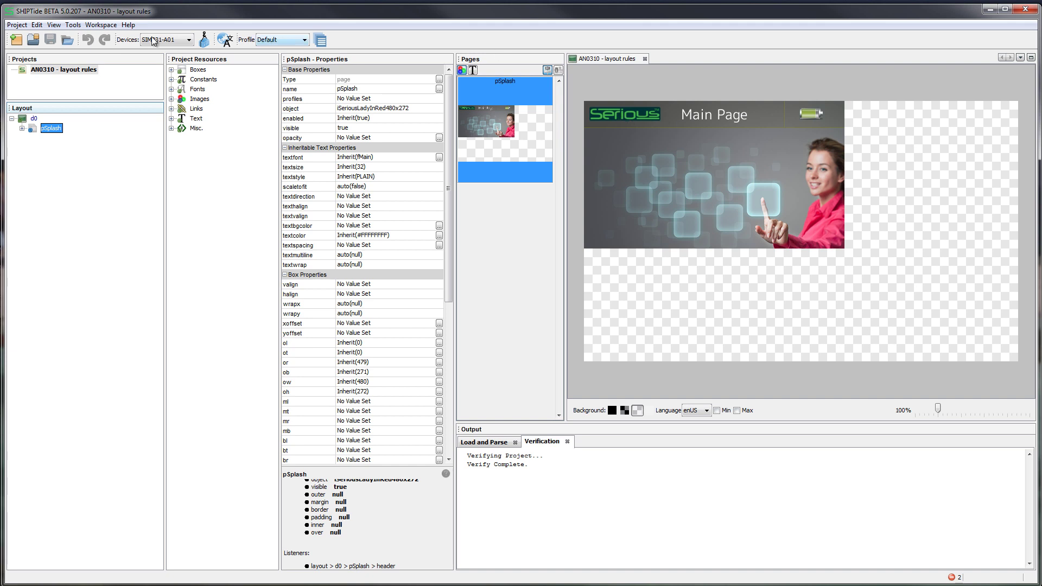
Expand the pSplash page and the image resources, and examine the outer dimensions of iSeriousLadyInRed480x272
{"action": "left_click", "coordinate": [22, 128]}
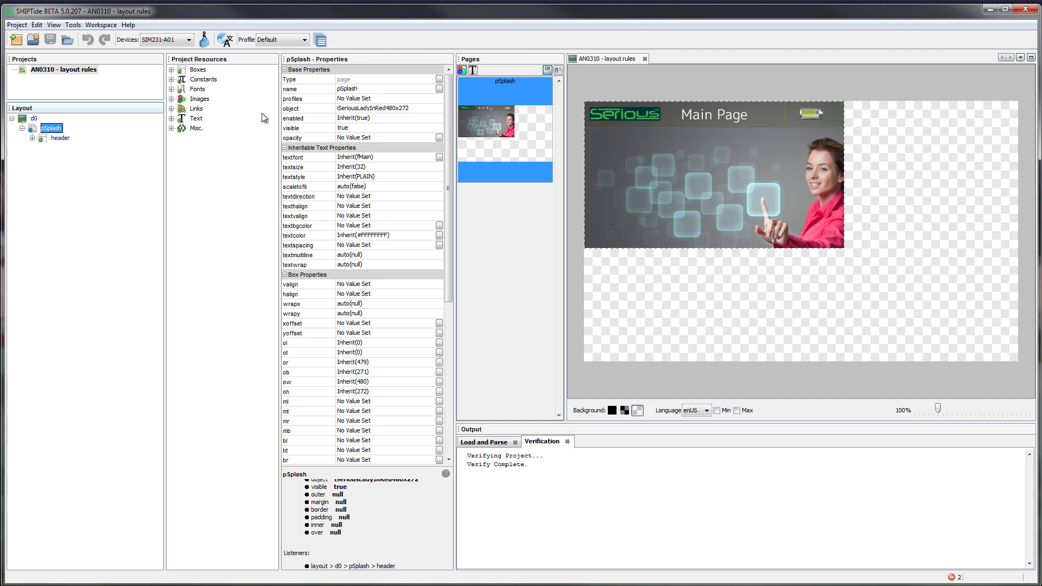
{"action": "left_click", "coordinate": [171, 99]}
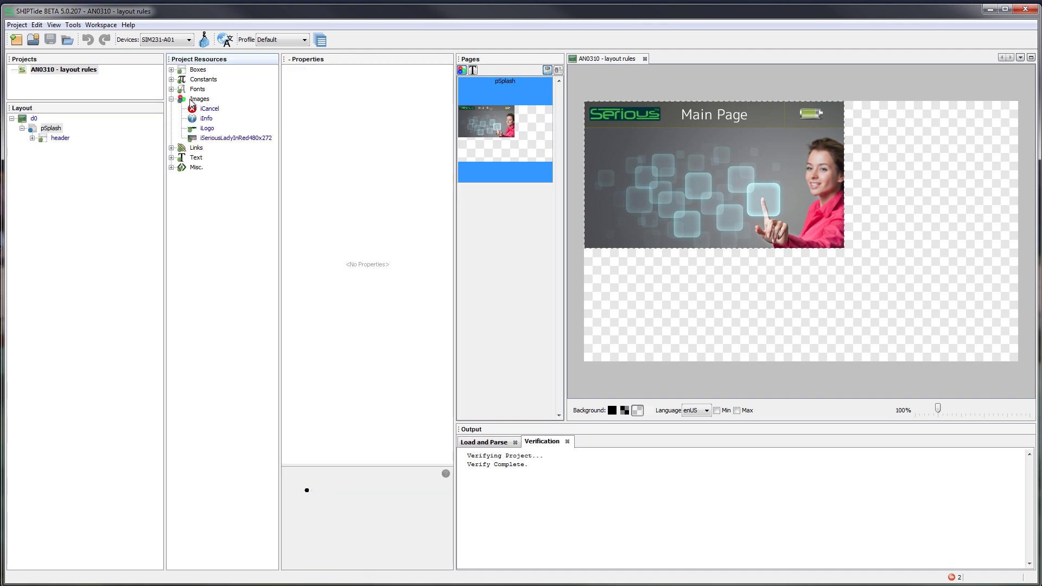
{"action": "left_click", "coordinate": [216, 137]}
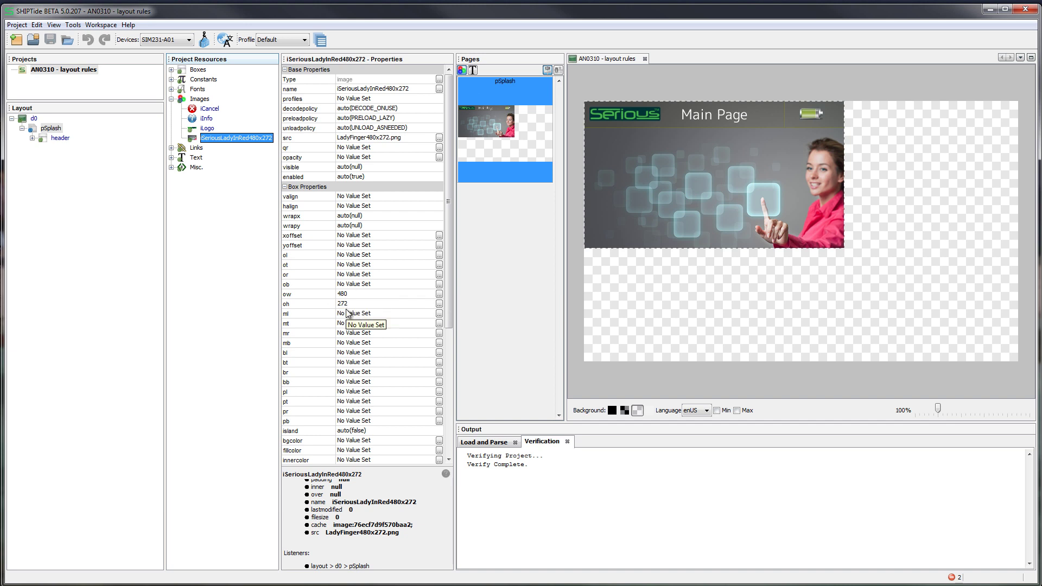
Clear the pSplash page's object reference by choosing No Value Set
{"action": "left_click", "coordinate": [49, 129]}
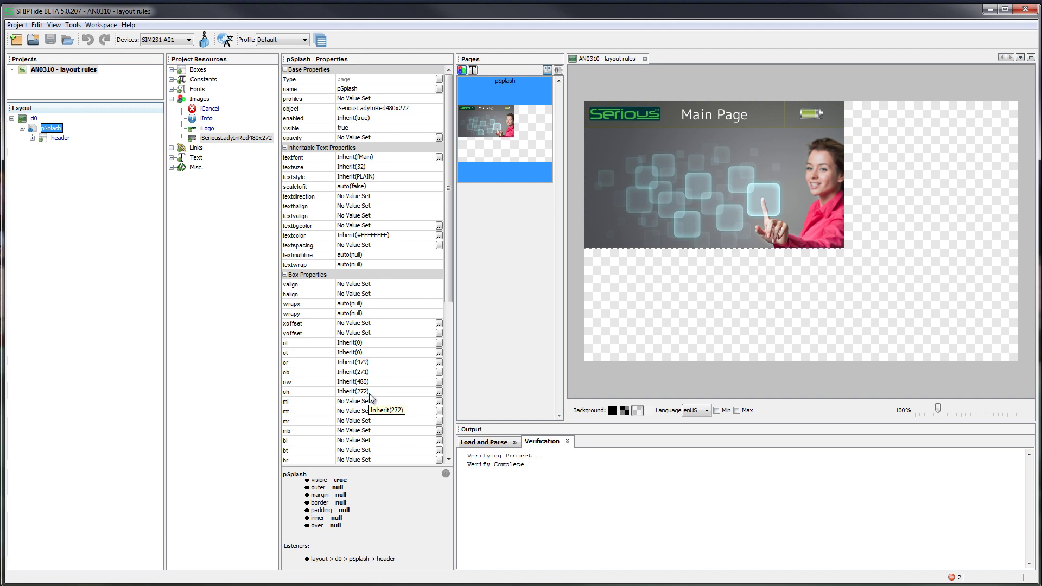
{"action": "left_click", "coordinate": [410, 108]}
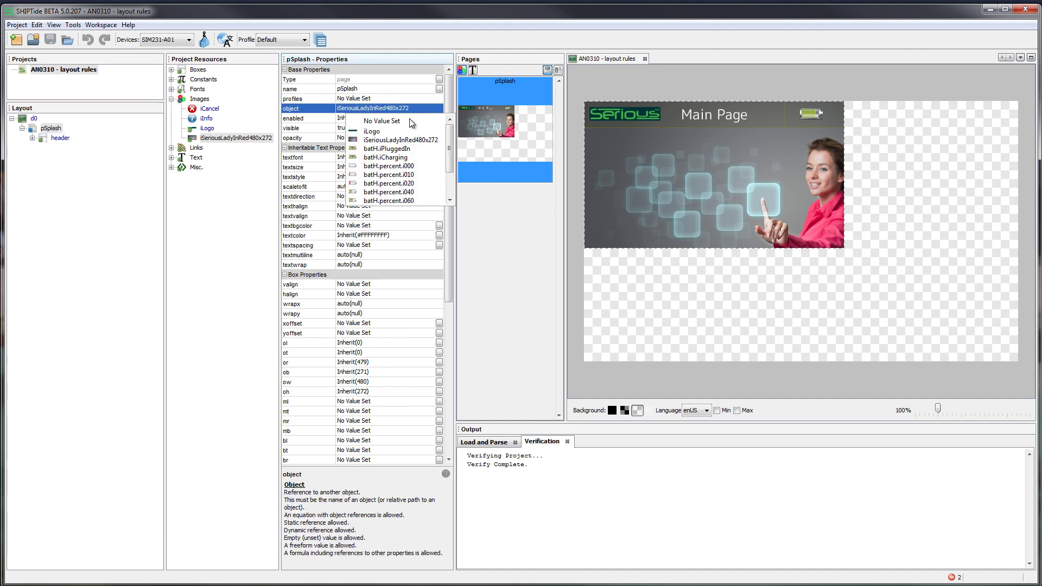
{"action": "left_click", "coordinate": [409, 120]}
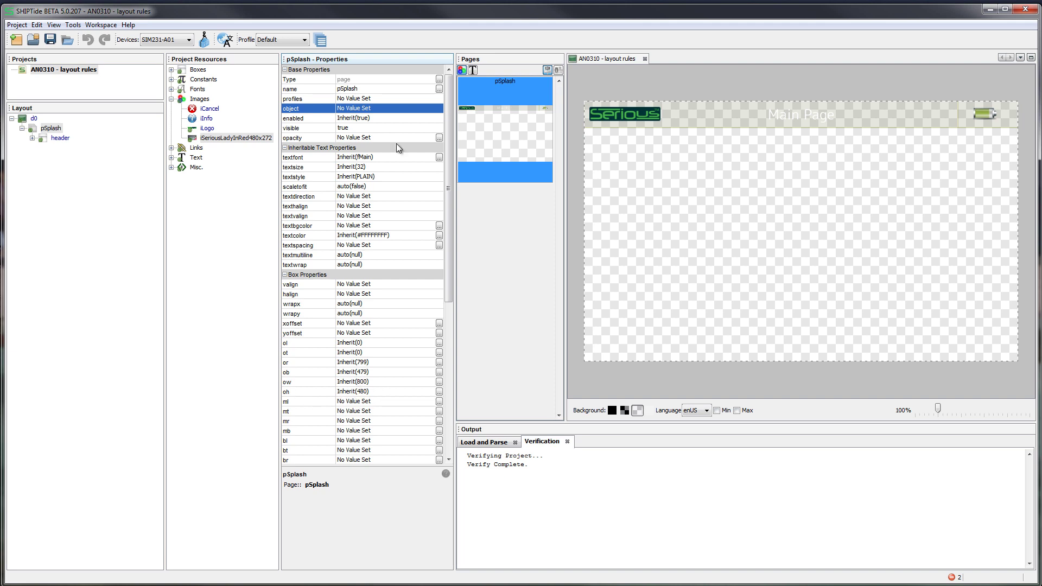
Assign the iSeriousLadyInRed480x272 image as the pSplash page's object
{"action": "left_click", "coordinate": [397, 107]}
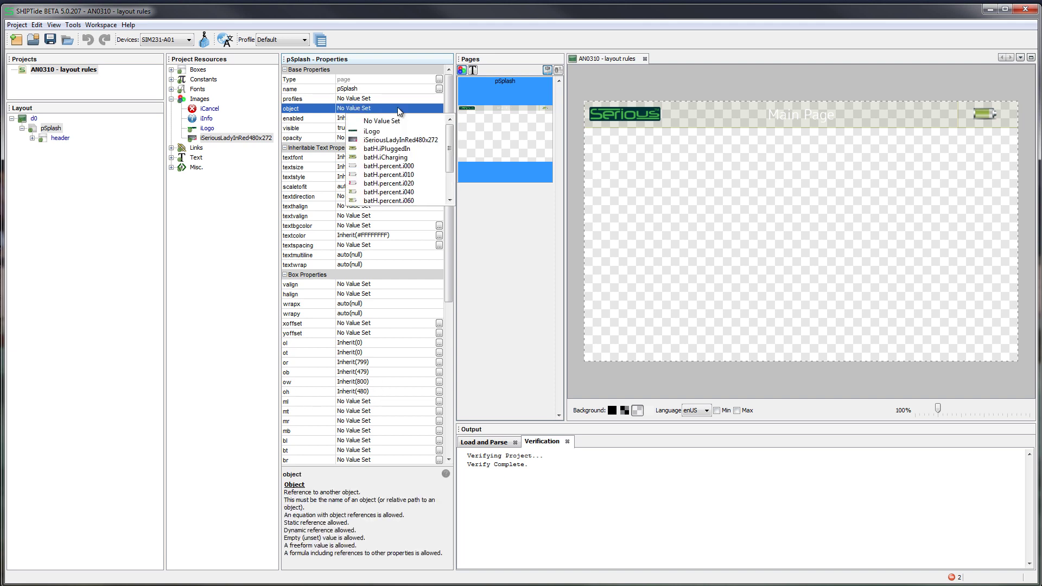
{"action": "left_click", "coordinate": [400, 141]}
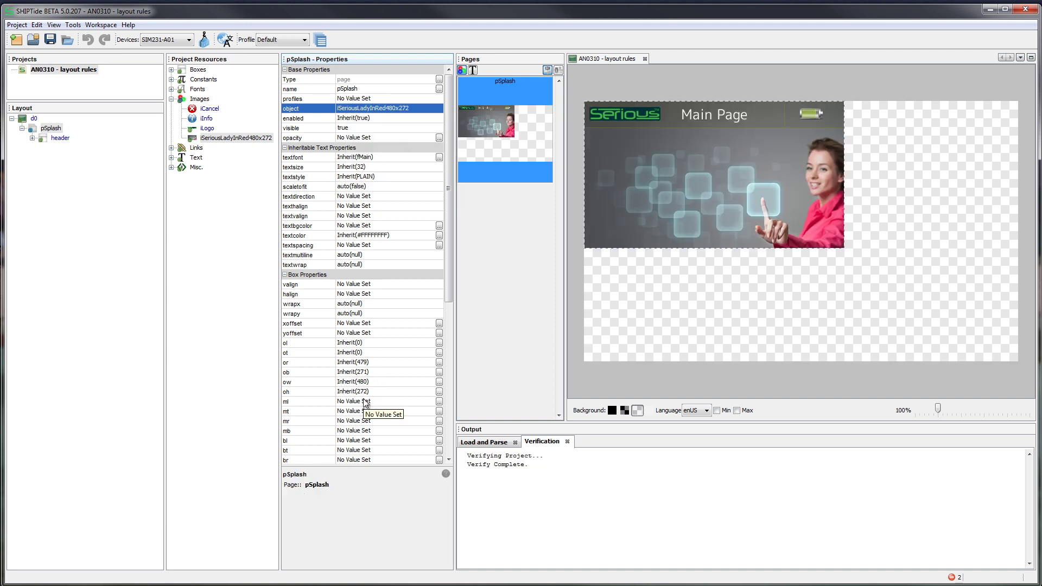
Set the pSplash page's outer width to 800 and its outer height to 480
{"action": "left_click", "coordinate": [383, 381]}
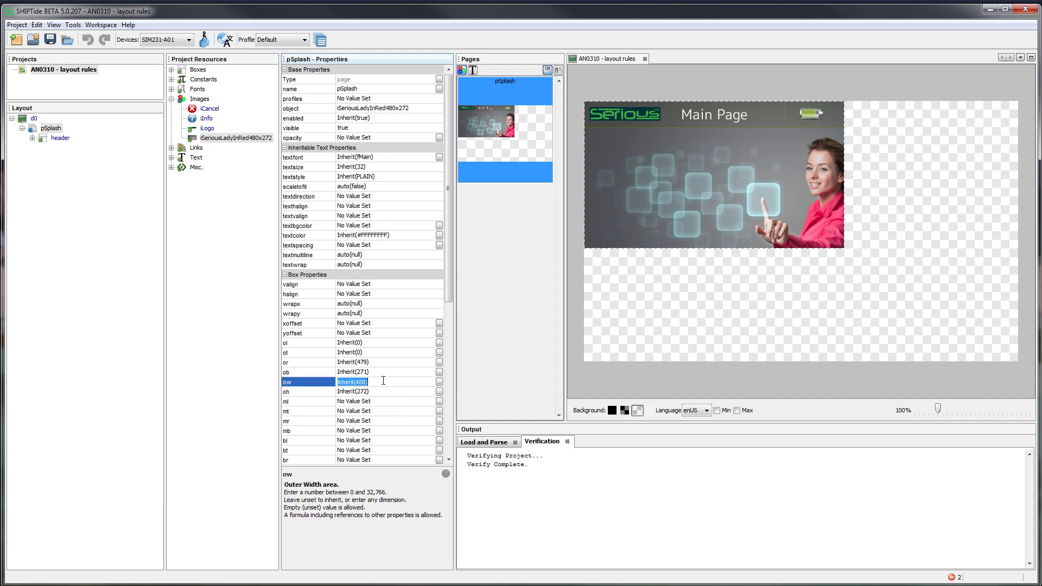
{"action": "type", "text": "800"}
{"action": "key", "text": "Return"}
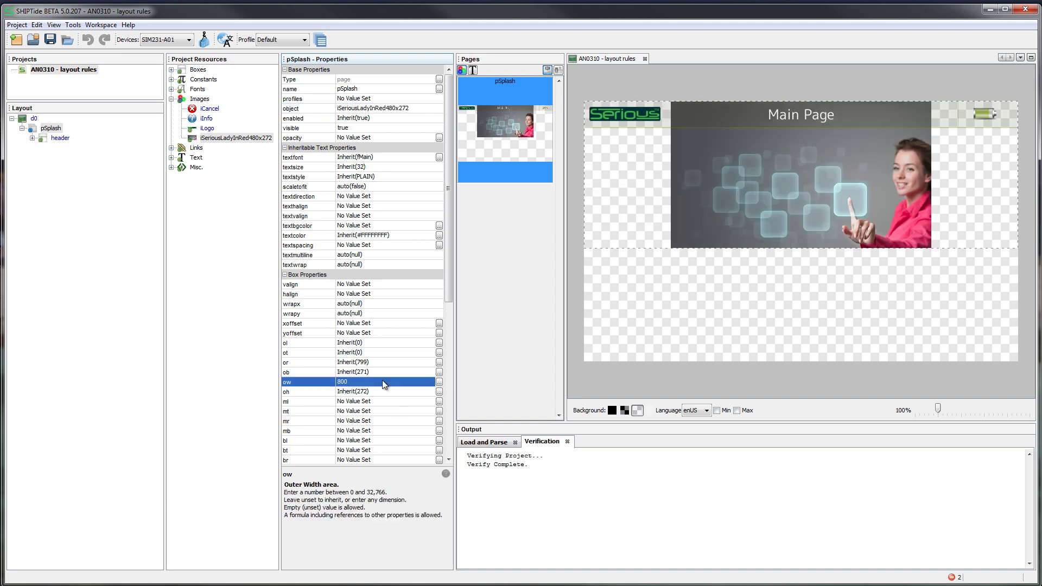
{"action": "key", "text": "Down"}
{"action": "type", "text": "480"}
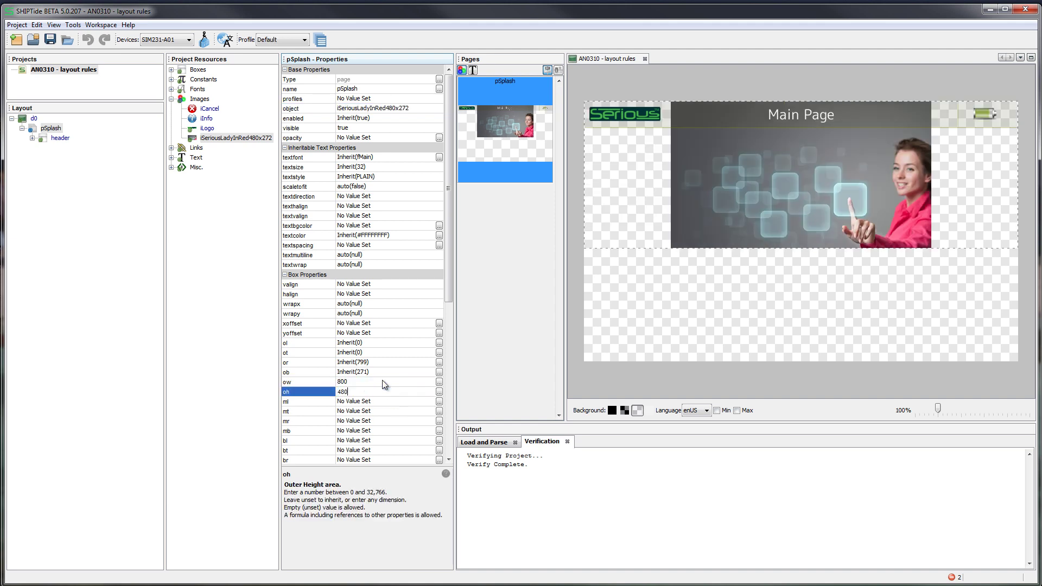
{"action": "key", "text": "Return"}
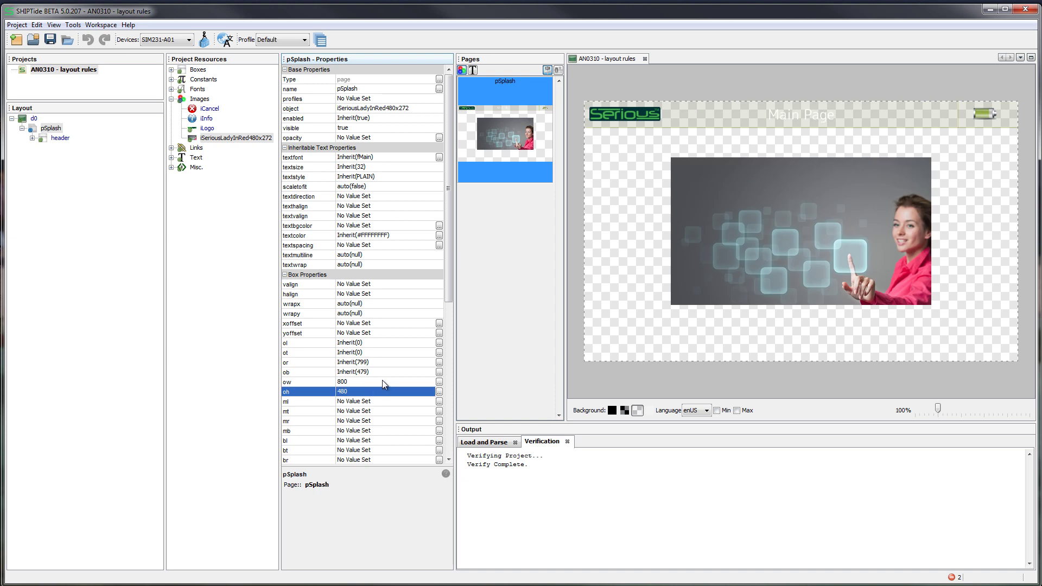
Clear the pSplash page's own outer height and outer width values so both are inherited
{"action": "key", "text": "Delete"}
{"action": "left_click", "coordinate": [382, 380]}
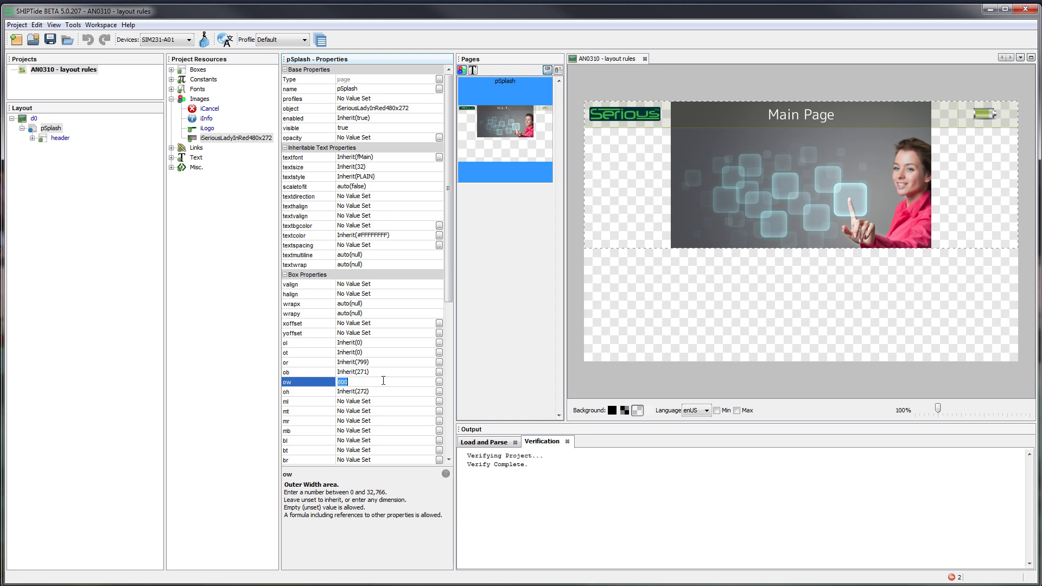
{"action": "key", "text": "Delete"}
{"action": "key", "text": "Return"}
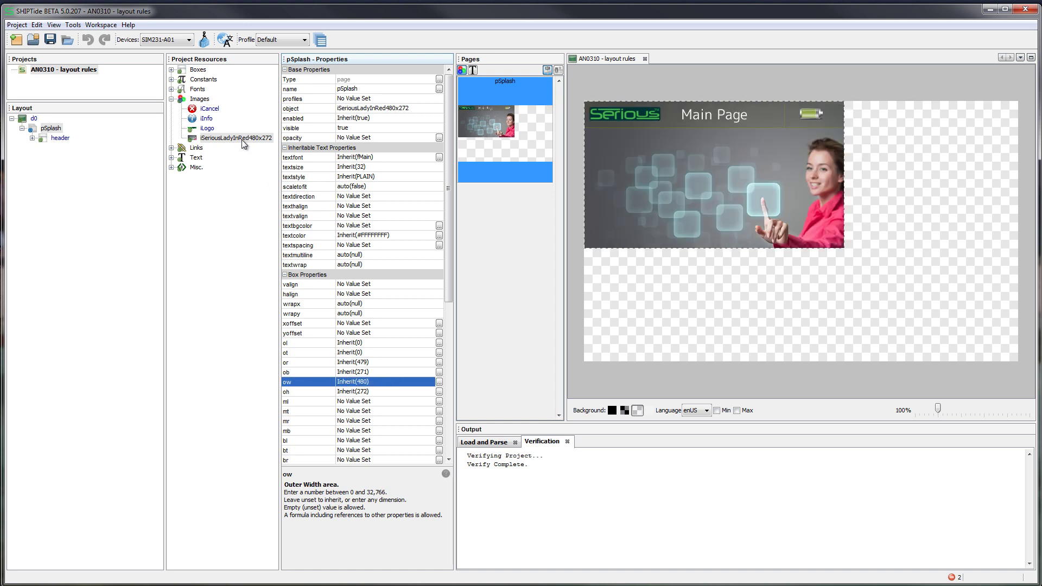
Rename the iSeriousLadyInRed480x272 image resource to iSeriousLadyInRedBackground
{"action": "left_click", "coordinate": [242, 140]}
{"action": "left_click", "coordinate": [423, 89]}
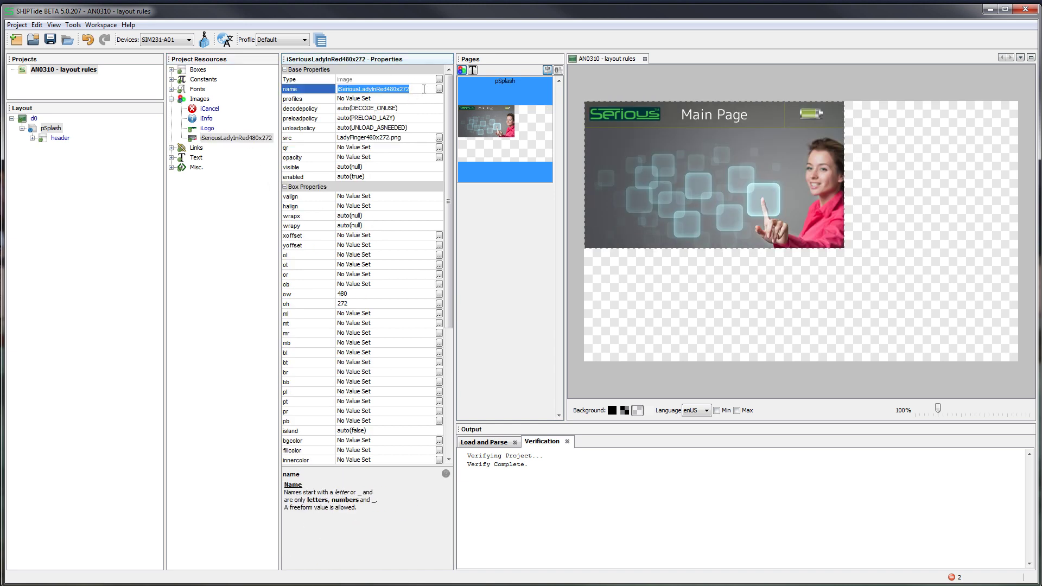
{"action": "key", "text": "End"}
{"action": "key", "text": "BackSpace"}
{"action": "key", "text": "BackSpace"}
{"action": "key", "text": "BackSpace"}
{"action": "key", "text": "BackSpace"}
{"action": "key", "text": "BackSpace"}
{"action": "key", "text": "BackSpace"}
{"action": "key", "text": "BackSpace"}
{"action": "type", "text": "Background"}
{"action": "key", "text": "Return"}
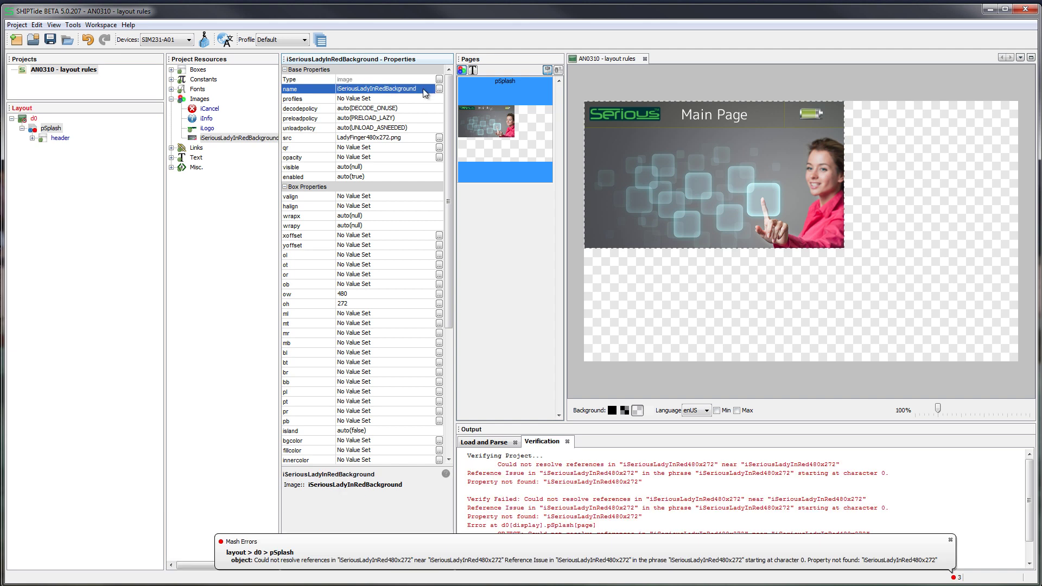
Update the pSplash page's object reference to iSeriousLadyInRedBackground
{"action": "left_click", "coordinate": [52, 129]}
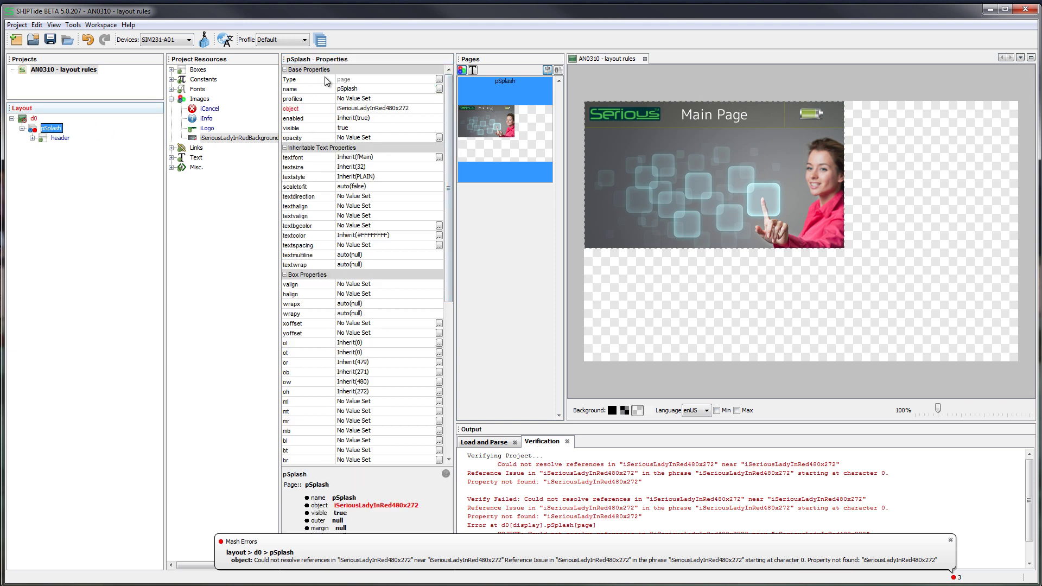
{"action": "left_click", "coordinate": [401, 108]}
{"action": "left_click", "coordinate": [409, 142]}
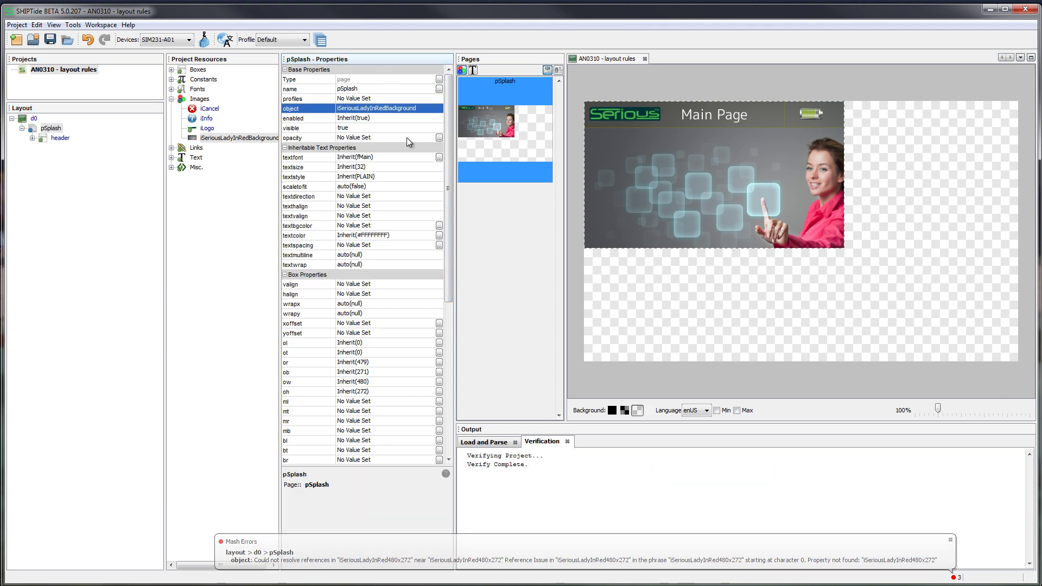
Set the iSeriousLadyInRedBackground image's outer width to 800 and outer height to 480, and check the page's inherited dimensions
{"action": "left_click", "coordinate": [224, 137]}
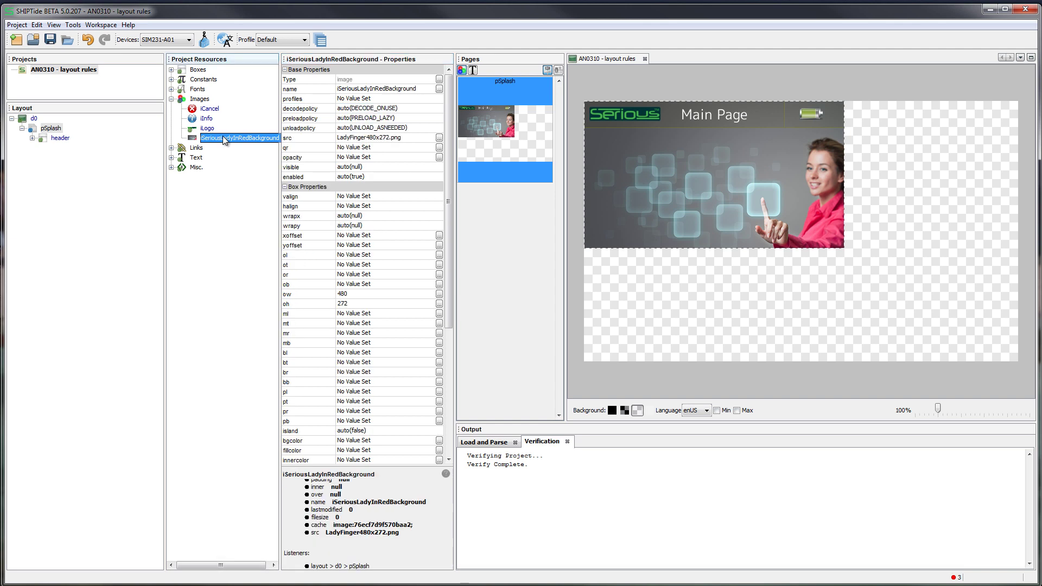
{"action": "left_click", "coordinate": [368, 294]}
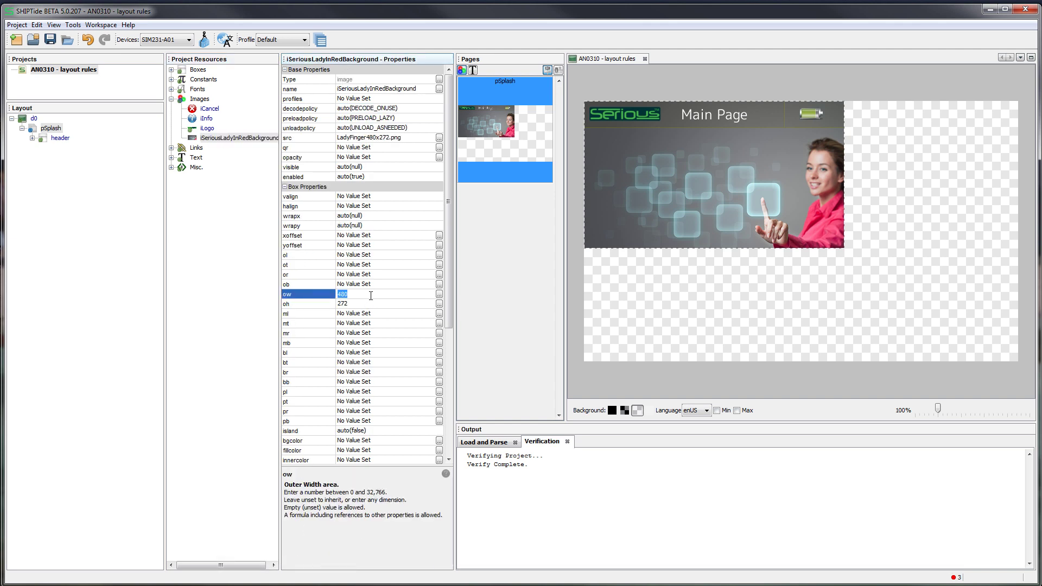
{"action": "type", "text": "80"}
{"action": "key", "text": "Return"}
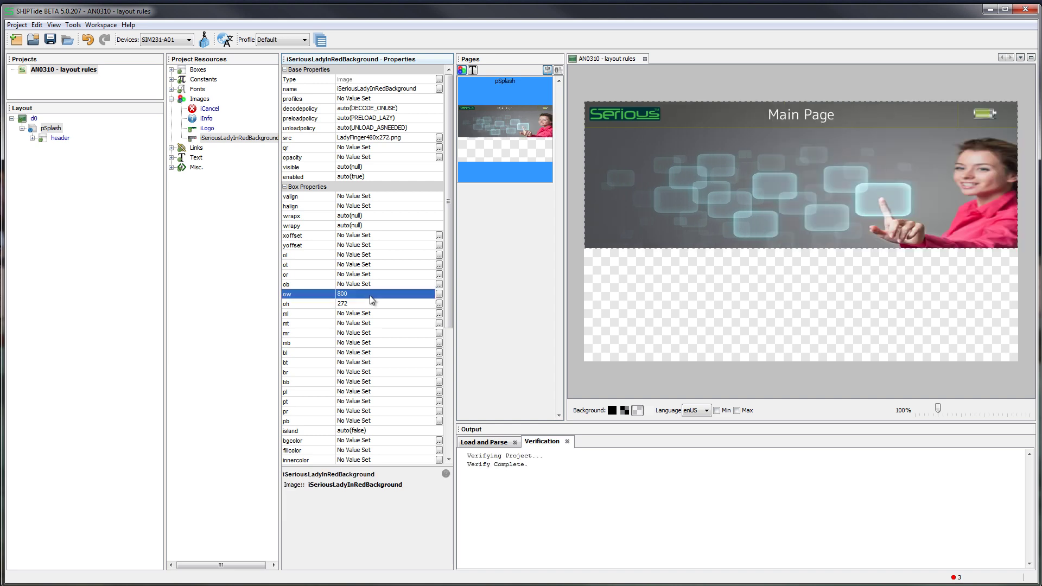
{"action": "key", "text": "Tab"}
{"action": "type", "text": "480"}
{"action": "key", "text": "Return"}
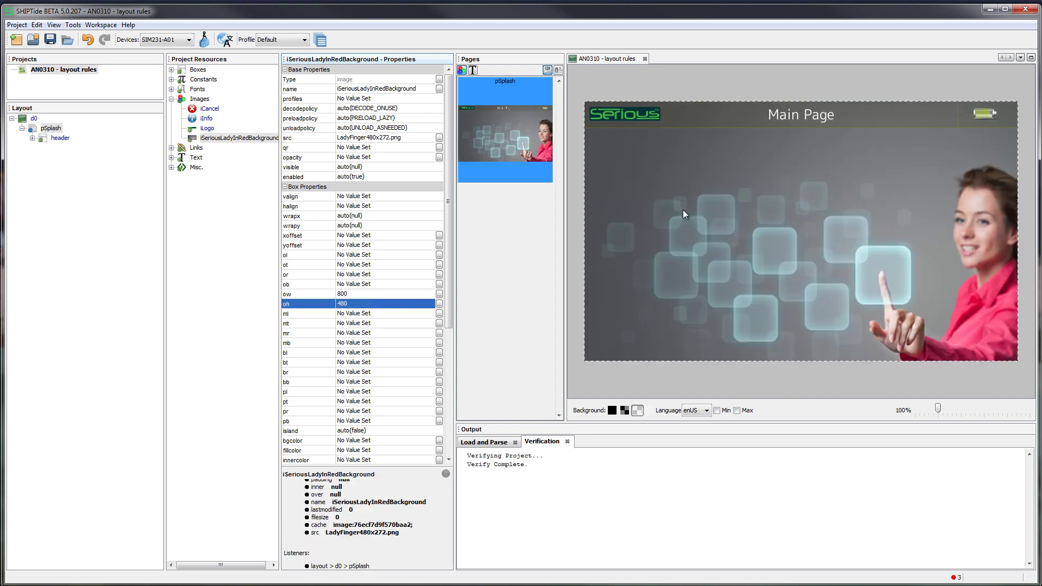
{"action": "left_click", "coordinate": [50, 129]}
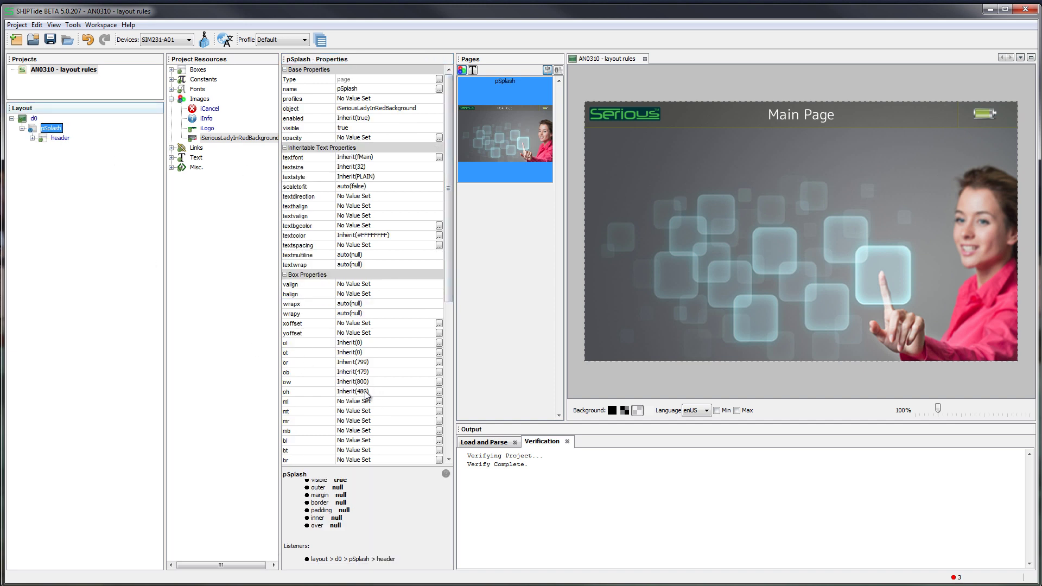
Set the iSeriousLadyInRedBackground image's outer width to GLASS0.width and outer height to GLASS0.height, and save the project
{"action": "left_click", "coordinate": [222, 136]}
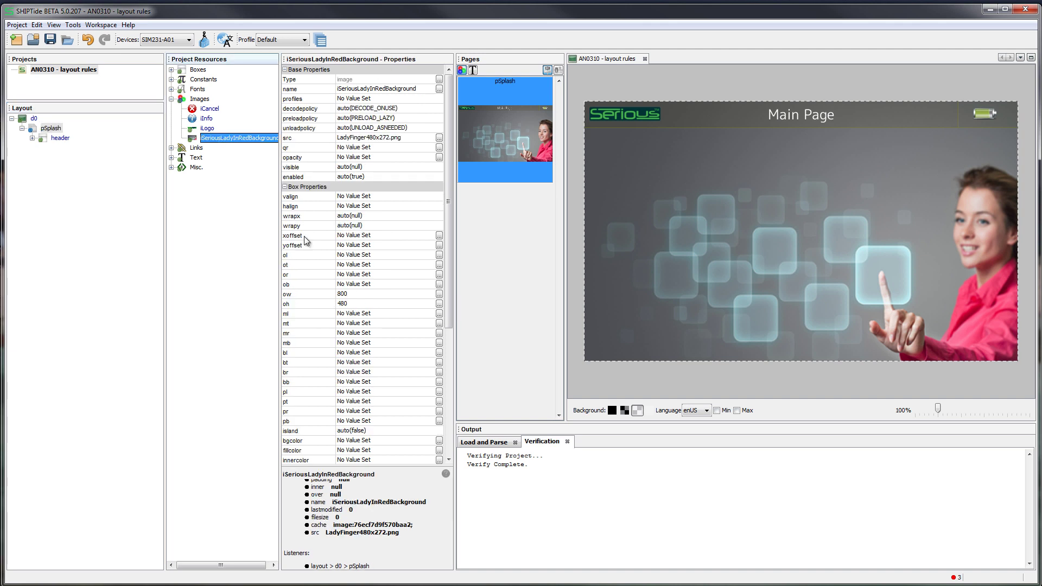
{"action": "left_click", "coordinate": [377, 294]}
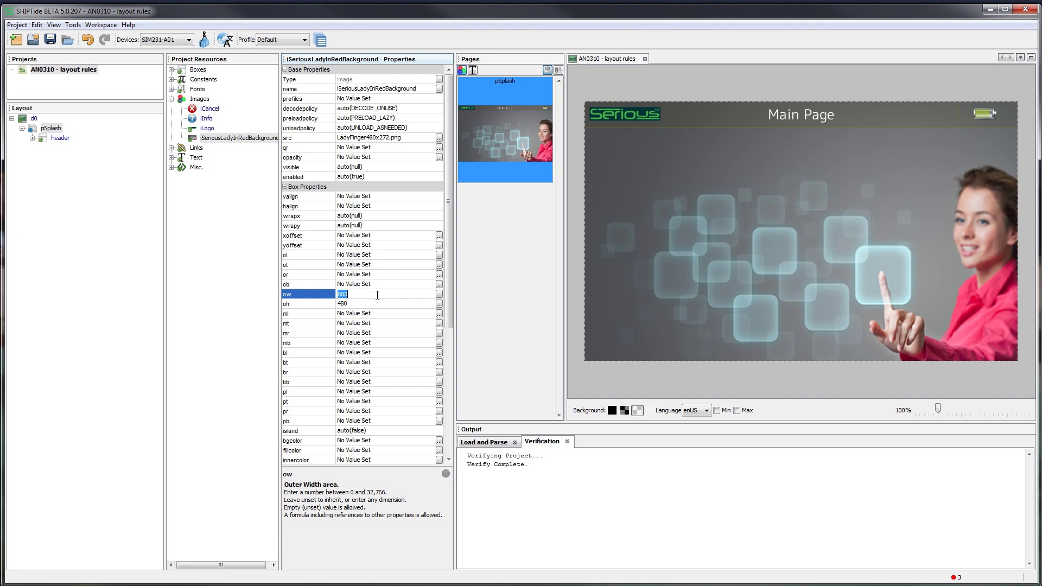
{"action": "type", "text": "GLASS0.width"}
{"action": "key", "text": "Return"}
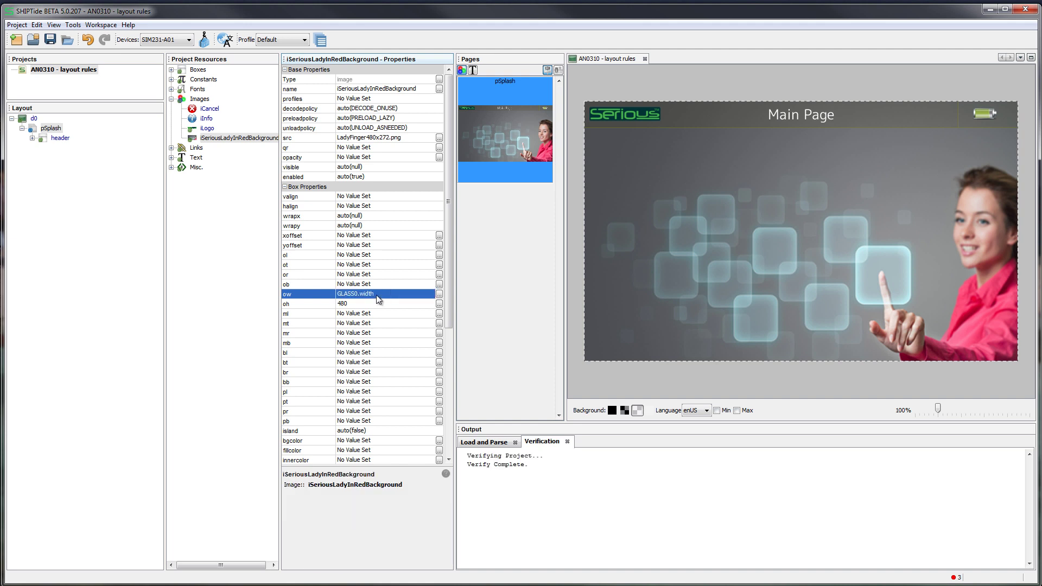
{"action": "left_click", "coordinate": [376, 304]}
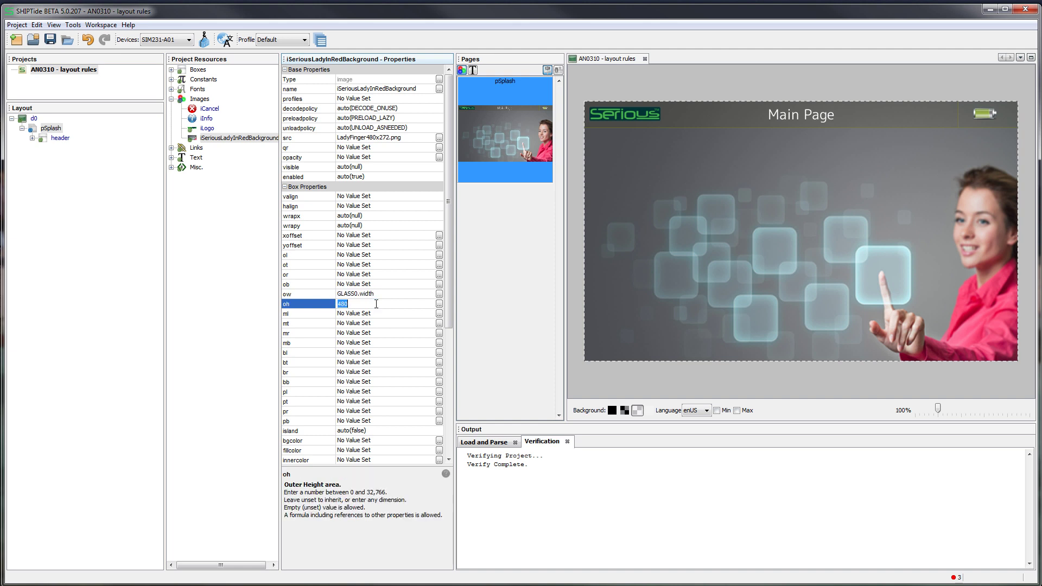
{"action": "type", "text": "GLASS0.height"}
{"action": "key", "text": "Return"}
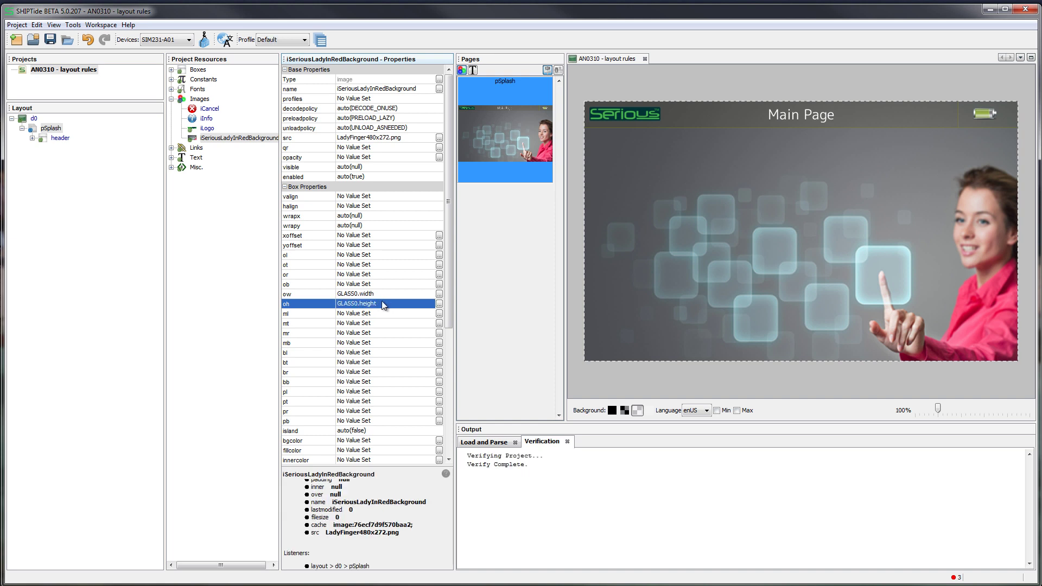
{"action": "left_click", "coordinate": [50, 39]}
Change the project's platform to the SIM231 device, variant A03, with landscape orientation
{"action": "left_click", "coordinate": [17, 25]}
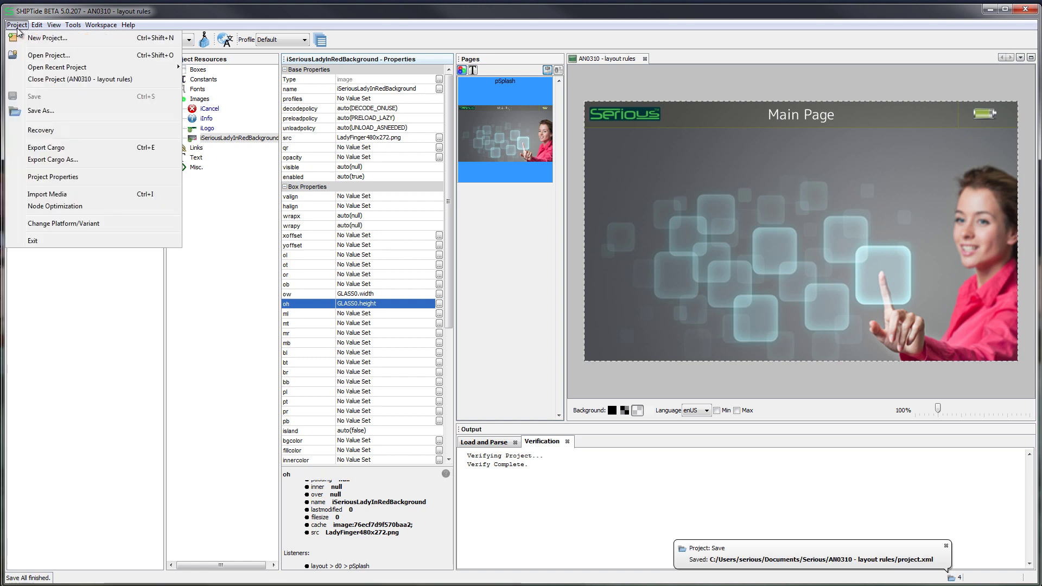
{"action": "left_click", "coordinate": [96, 224]}
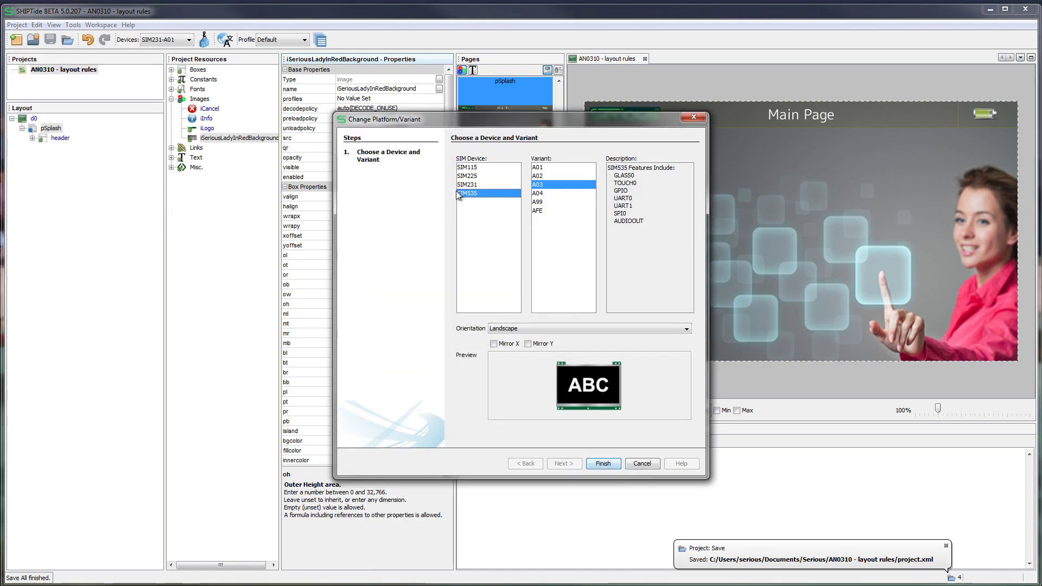
{"action": "left_click", "coordinate": [464, 184]}
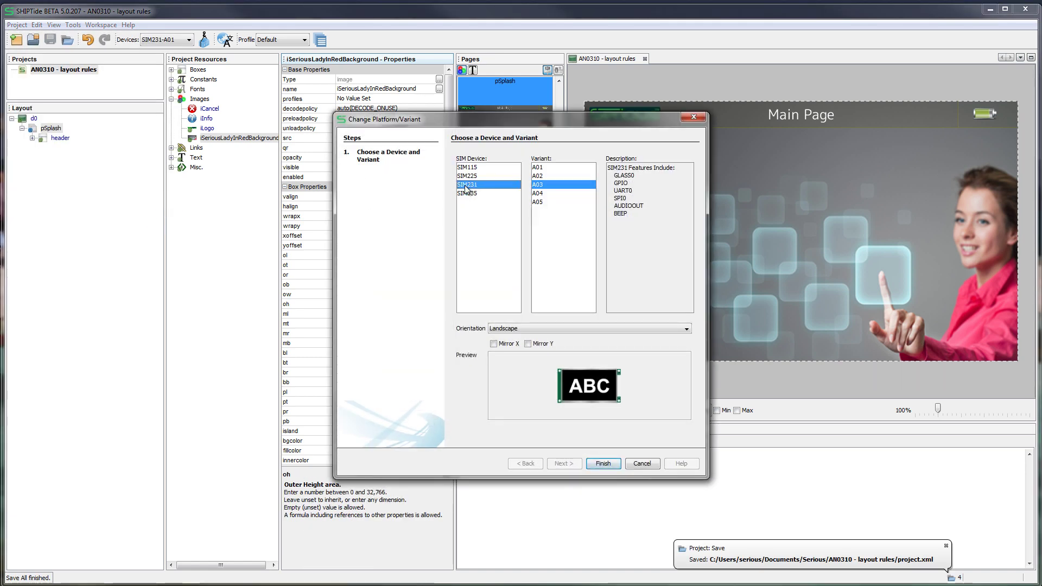
{"action": "left_click", "coordinate": [606, 465]}
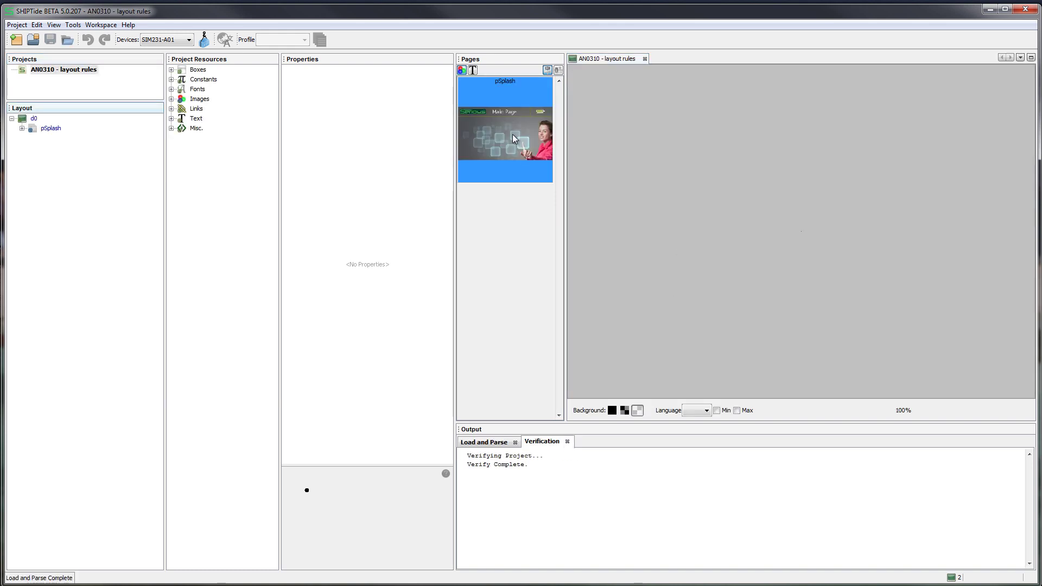
Expand the pSplash page and examine the properties of the page and its header box
{"action": "left_click", "coordinate": [51, 128]}
{"action": "left_click", "coordinate": [22, 129]}
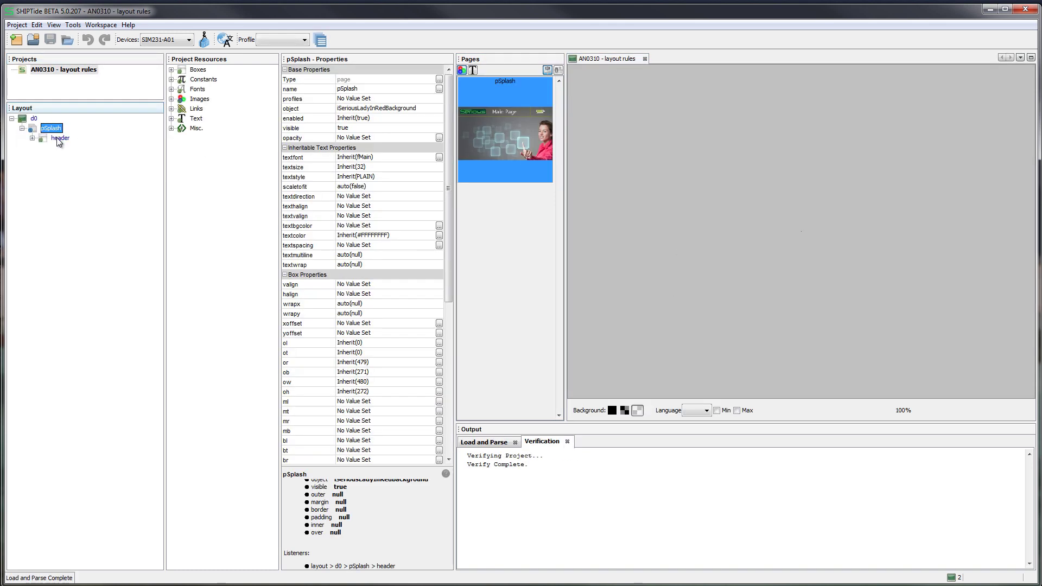
{"action": "left_click", "coordinate": [60, 137]}
Close the AN0310 - layout rules project and reopen it from the recent projects
{"action": "left_click", "coordinate": [14, 25]}
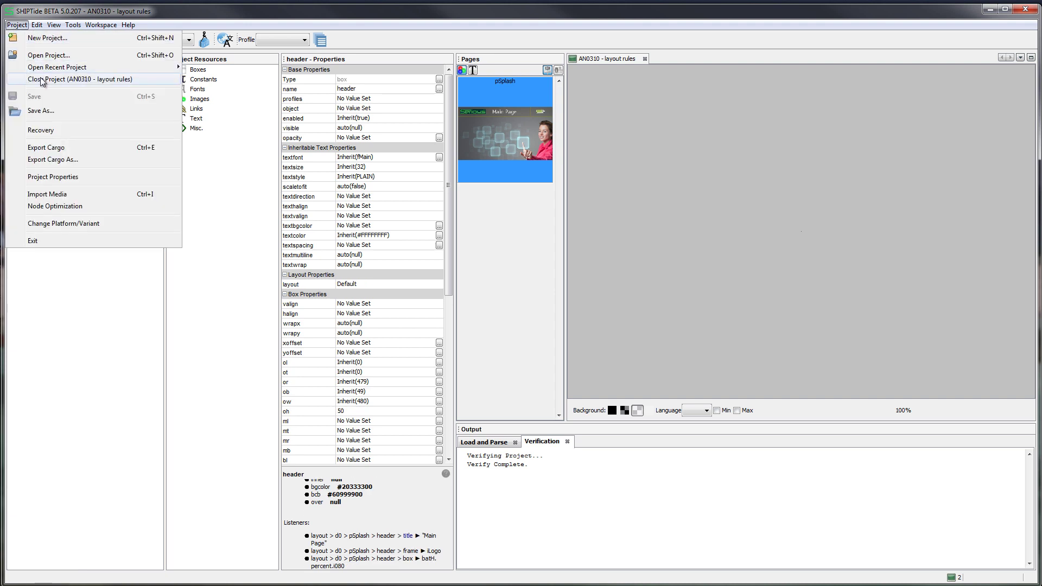
{"action": "left_click", "coordinate": [42, 78]}
{"action": "left_click", "coordinate": [19, 25]}
{"action": "mouse_move", "coordinate": [40, 68]}
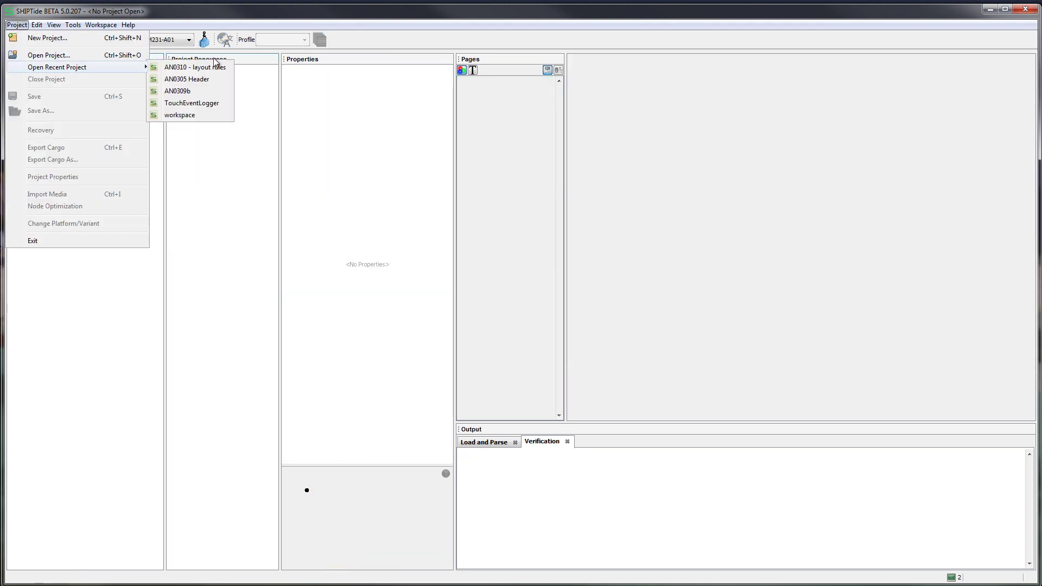
{"action": "left_click", "coordinate": [217, 68]}
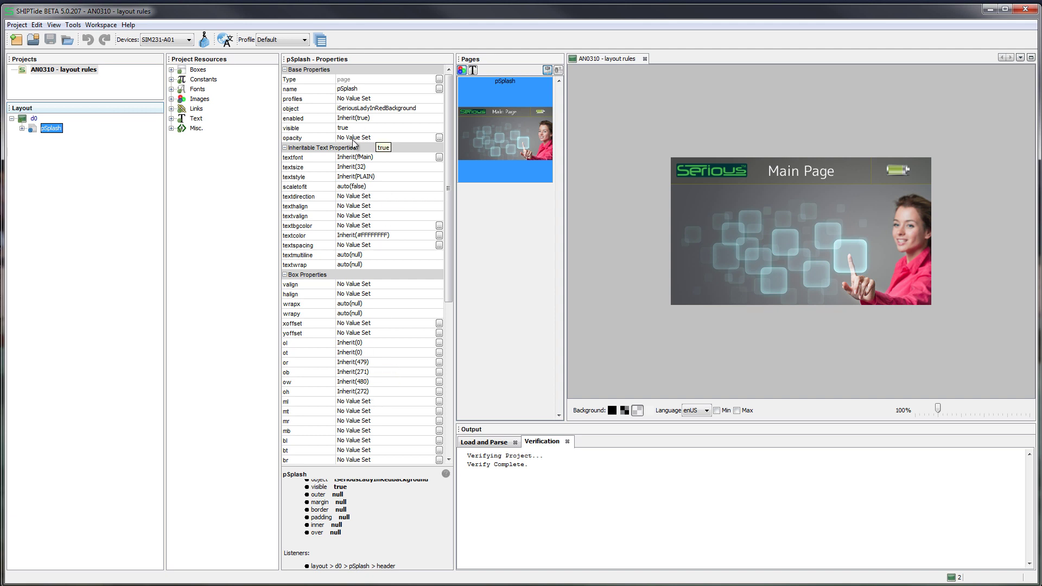
Expand the image resources and set the iLogo image's outer width to the formula 131*1.1f
{"action": "left_click", "coordinate": [172, 99]}
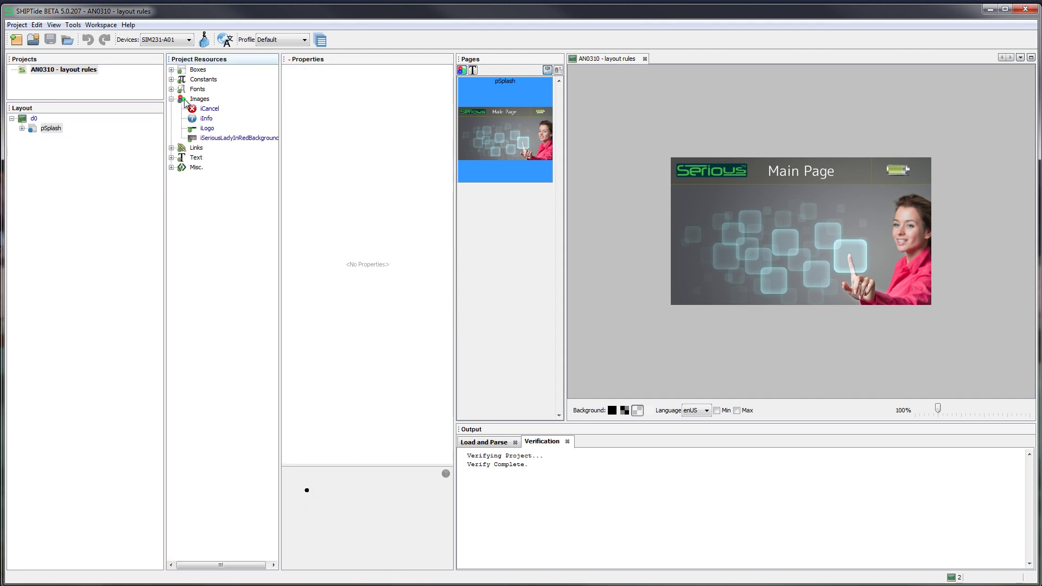
{"action": "left_click", "coordinate": [207, 128]}
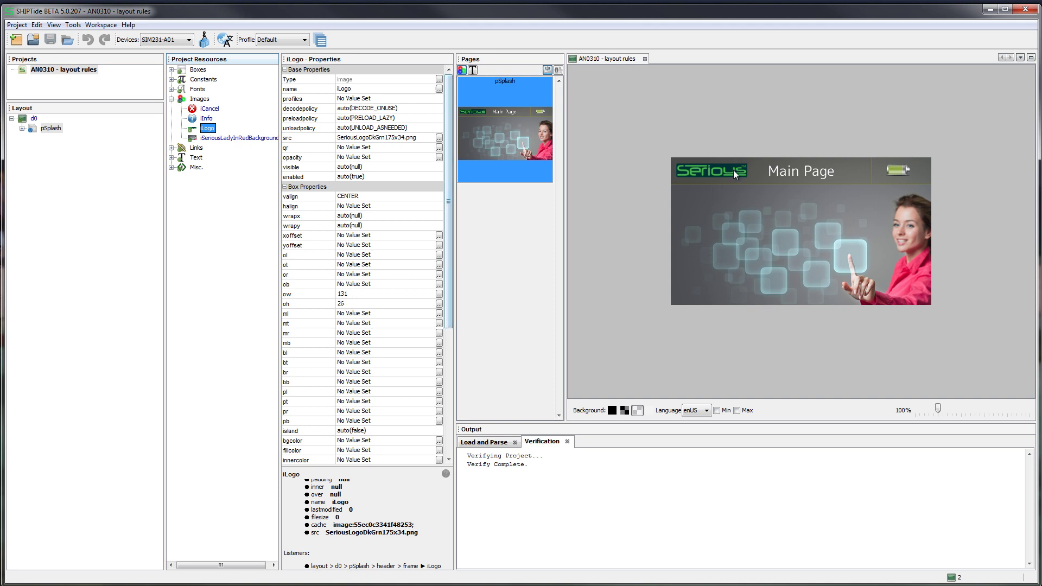
{"action": "left_click", "coordinate": [348, 294]}
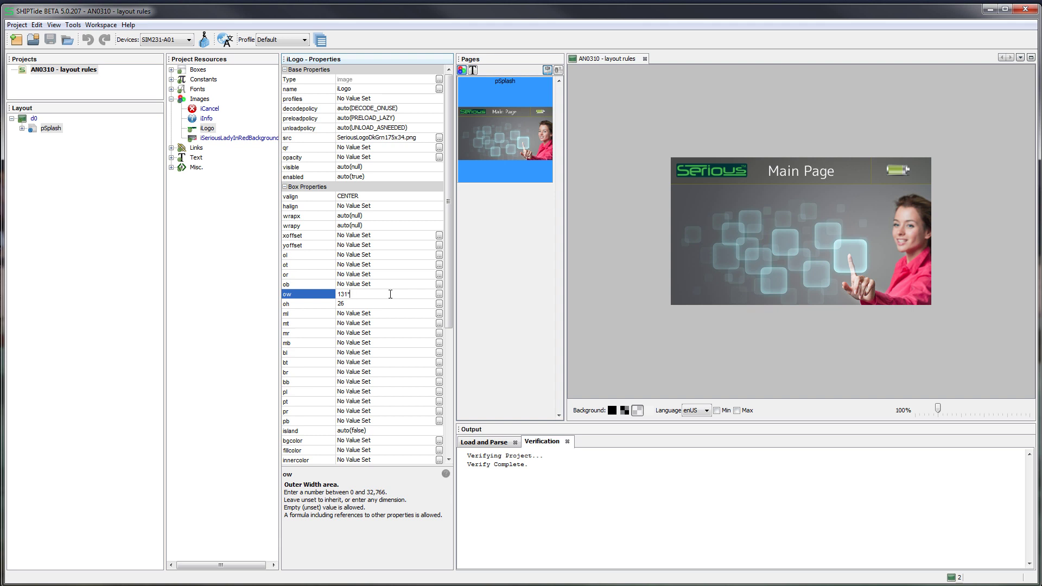
{"action": "type", "text": "1.1f"}
{"action": "key", "text": "Return"}
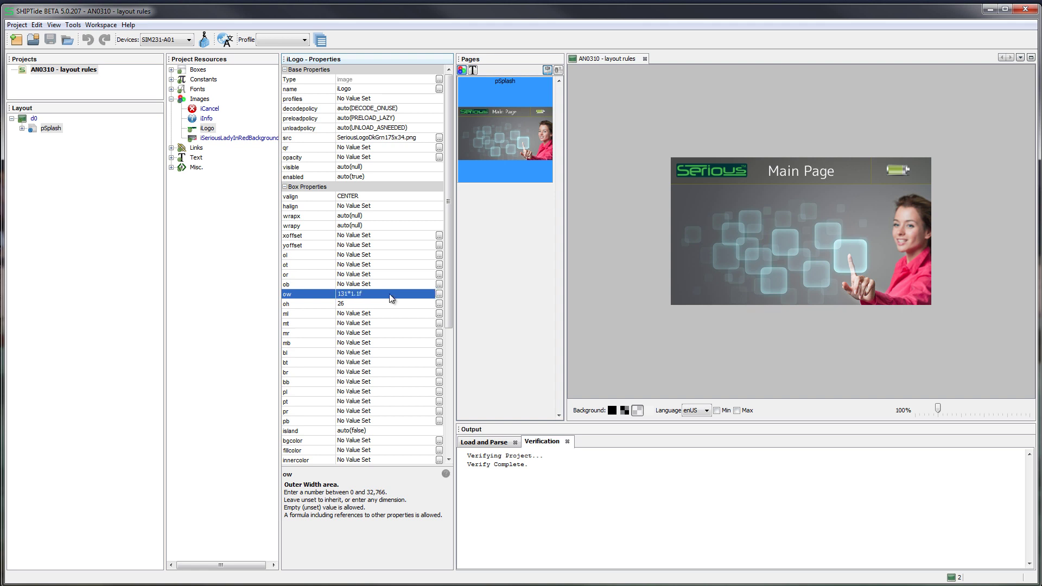
Set the iLogo image's outer height to the formula 26*1.1f
{"action": "key", "text": "Down"}
{"action": "key", "text": "Return"}
{"action": "type", "text": "*"}
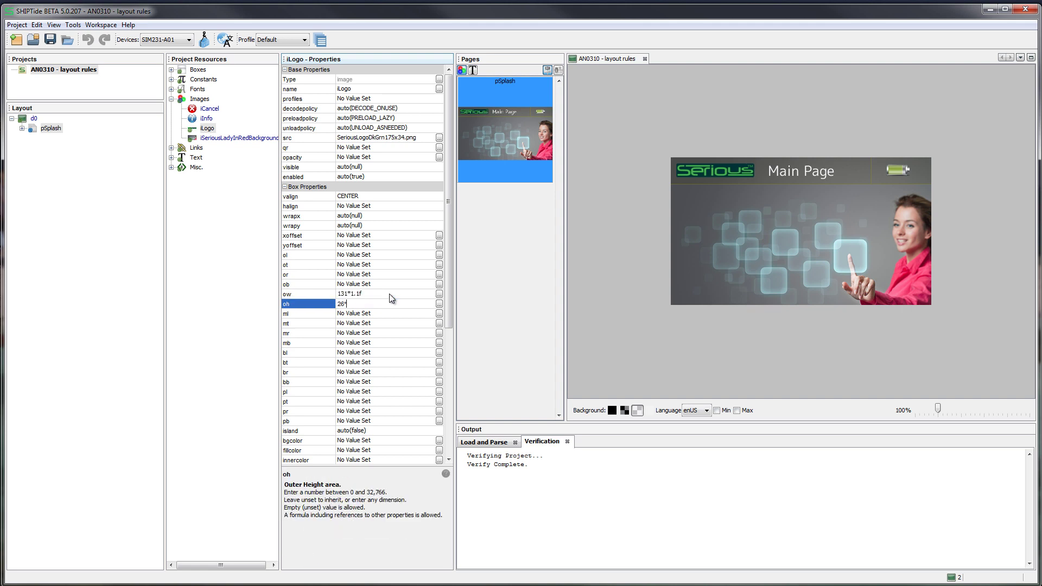
{"action": "type", "text": "1.1f"}
{"action": "key", "text": "Return"}
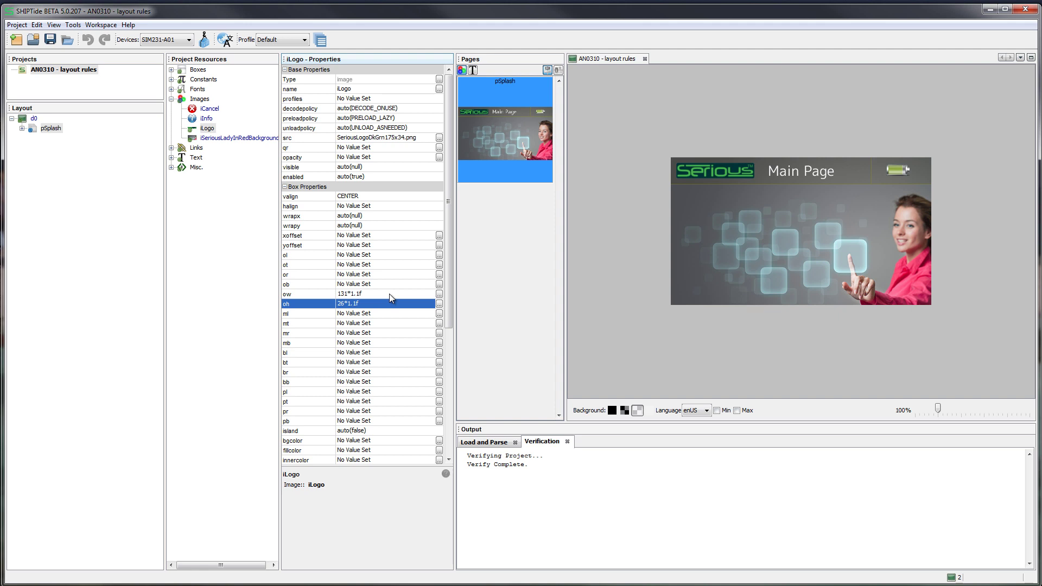
Extend the iLogo image's outer height formula to 26*1.1f*GLASS0.height/272 so it scales with the display height
{"action": "left_click", "coordinate": [389, 294]}
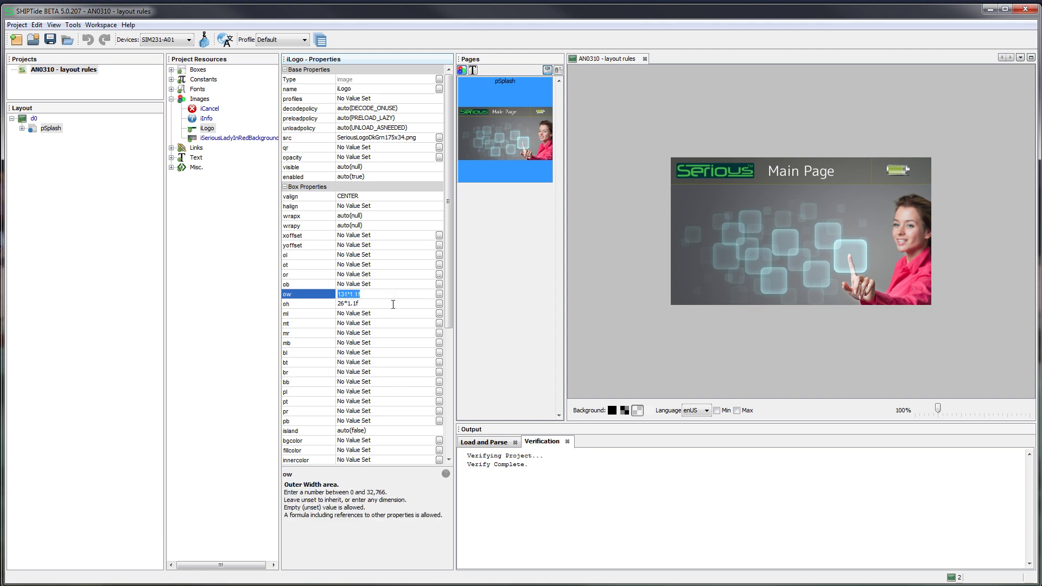
{"action": "left_click", "coordinate": [400, 304]}
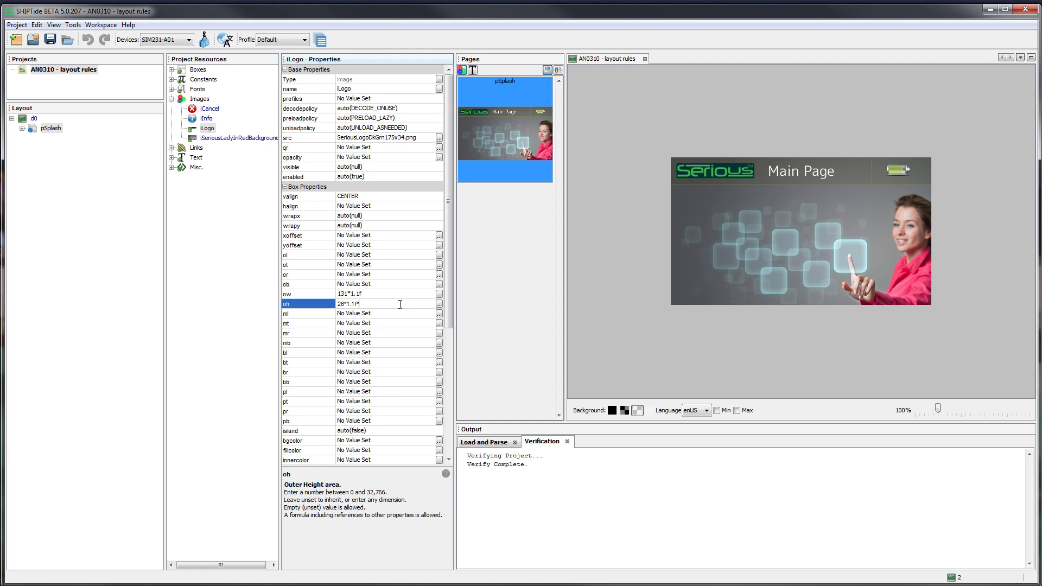
{"action": "type", "text": "*GLASS0.height/272"}
{"action": "key", "text": "Return"}
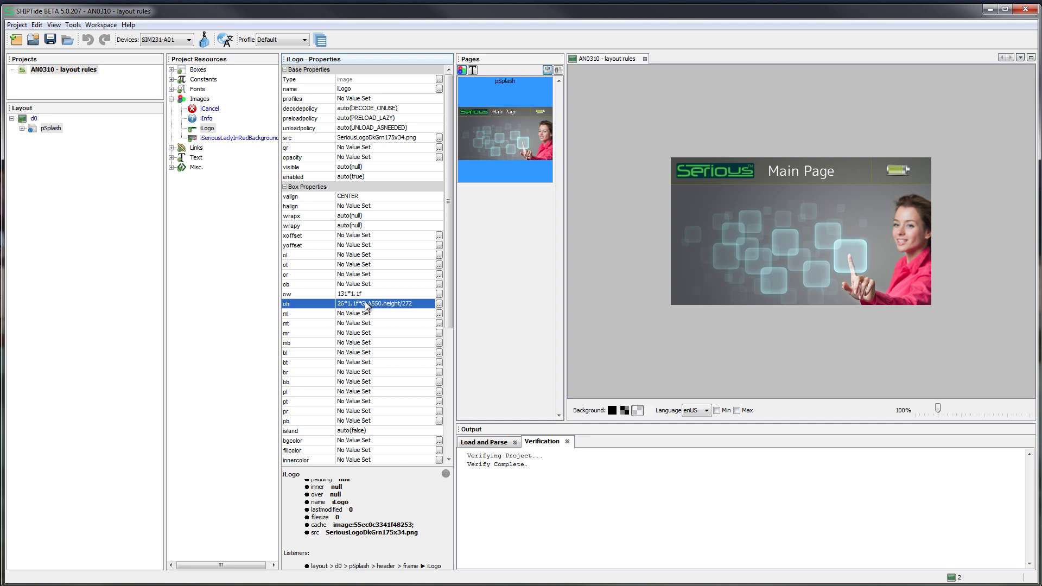
Extend the iLogo image's outer width formula to 131*1.1f*GLASS0.width/480 so it scales with the display width
{"action": "left_click", "coordinate": [366, 306]}
{"action": "left_click", "coordinate": [378, 294]}
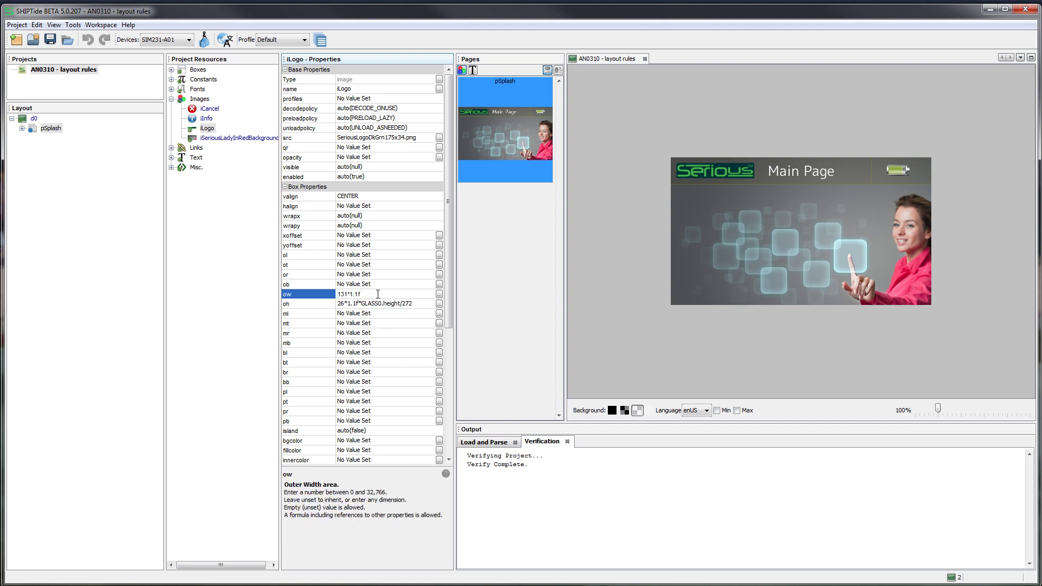
{"action": "type", "text": "*GLASS0.width/480"}
{"action": "key", "text": "Return"}
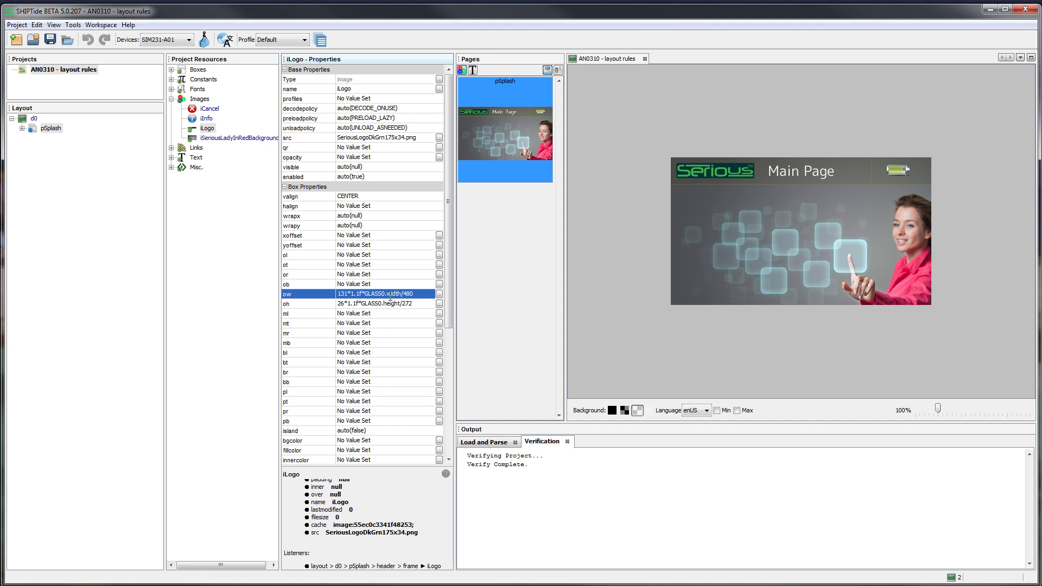
{"action": "left_click", "coordinate": [387, 297]}
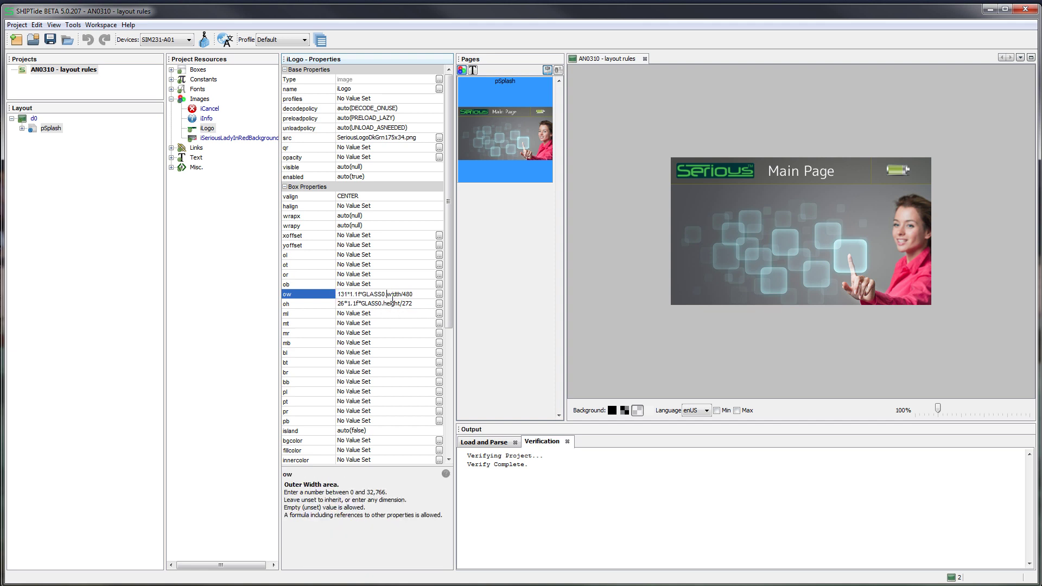
{"action": "left_click", "coordinate": [396, 305]}
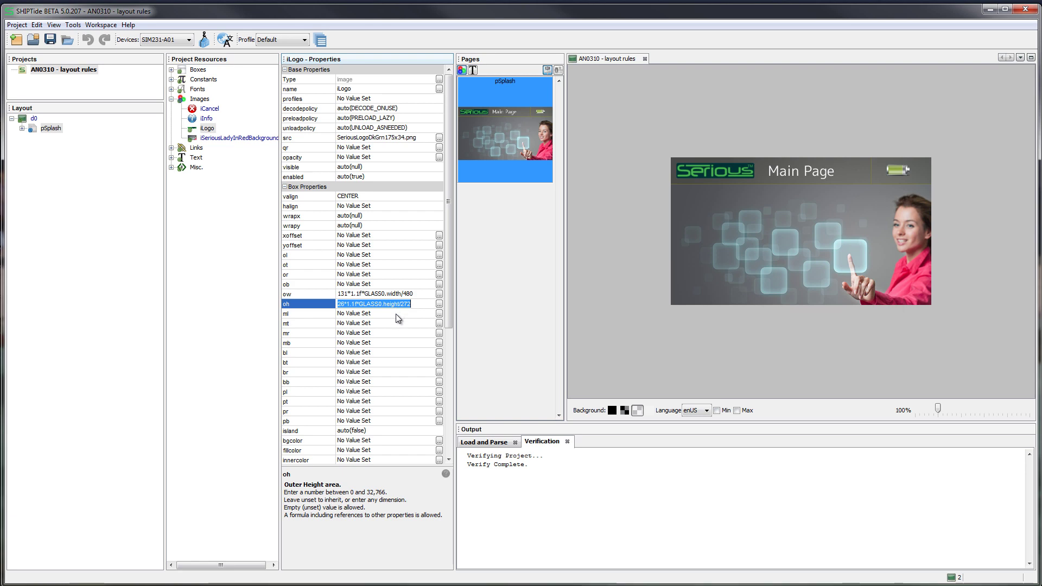
Save the project and change its platform to the SIM535 device, variant A03, with landscape orientation
{"action": "left_click", "coordinate": [50, 39]}
{"action": "left_click", "coordinate": [13, 26]}
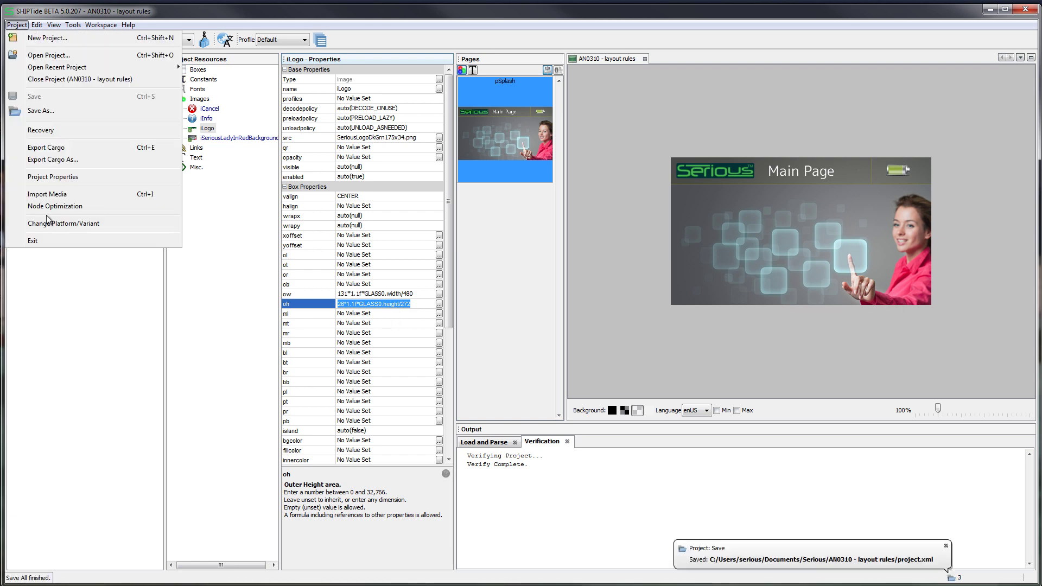
{"action": "left_click", "coordinate": [52, 223]}
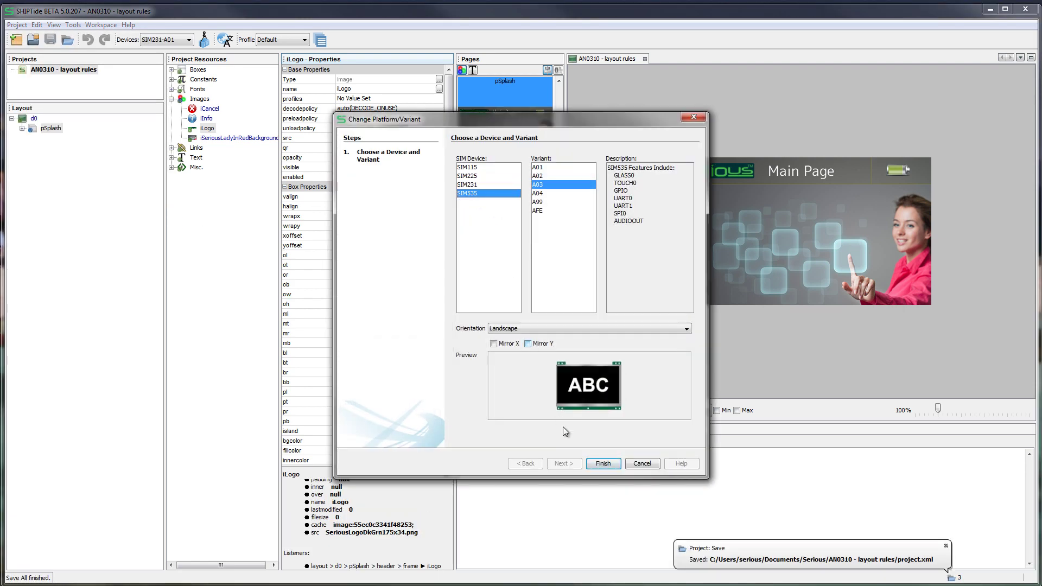
{"action": "left_click", "coordinate": [603, 463]}
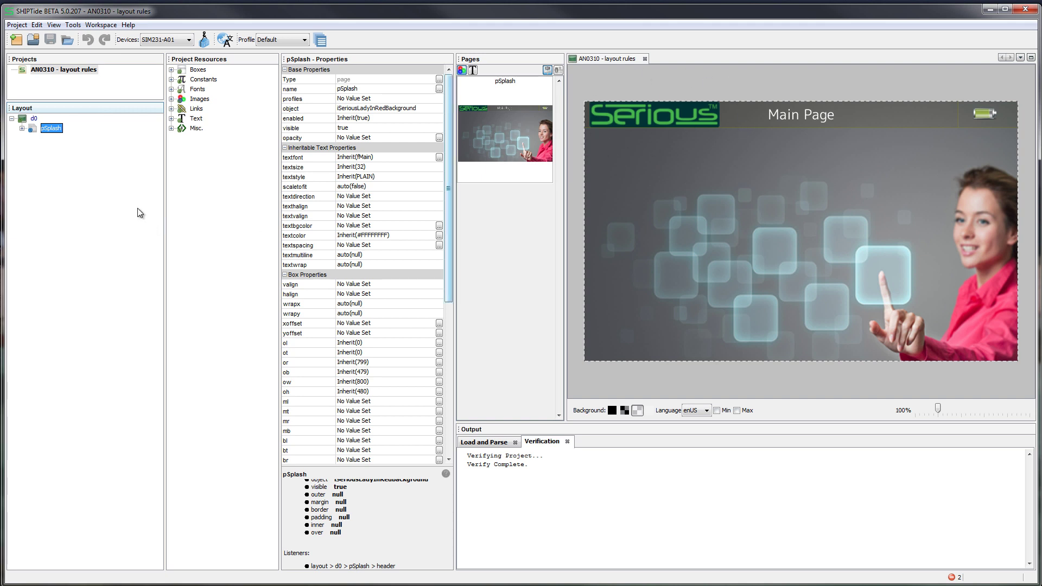
Set the outer height of the header box on the pSplash page to the formula iLogo.oh+20
{"action": "left_click", "coordinate": [840, 117]}
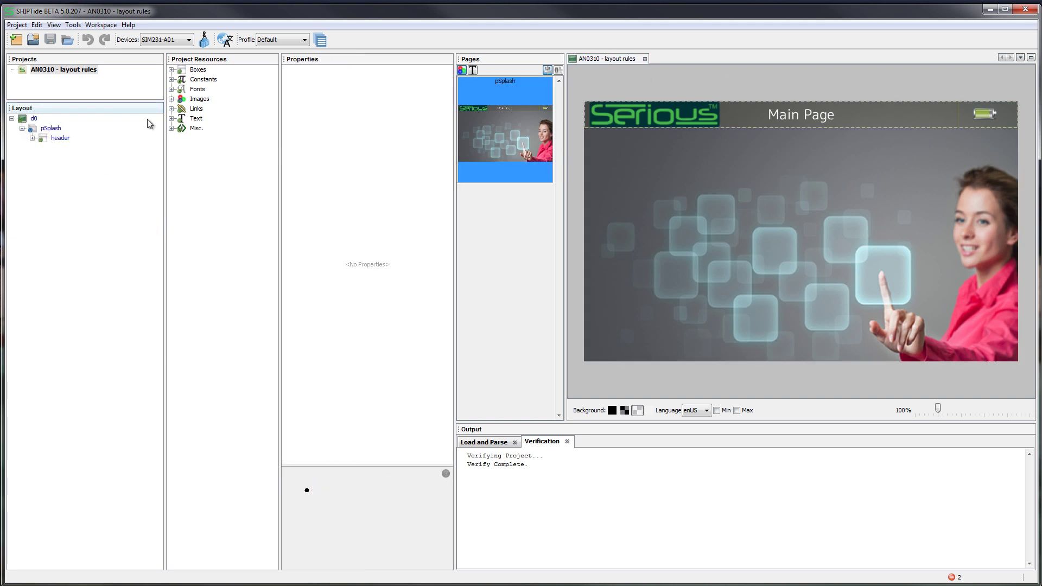
{"action": "left_click", "coordinate": [32, 137]}
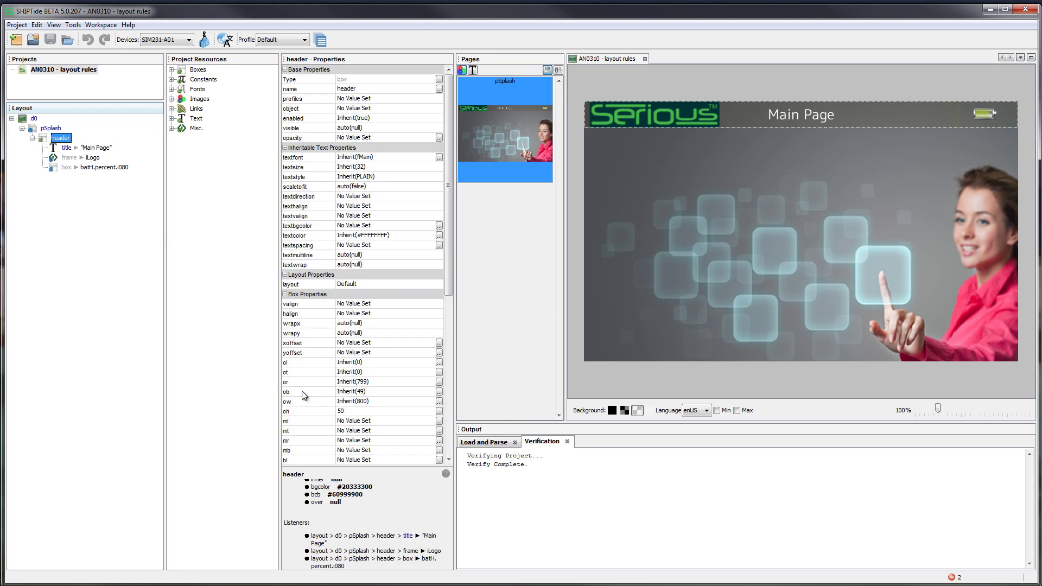
{"action": "left_click", "coordinate": [356, 412]}
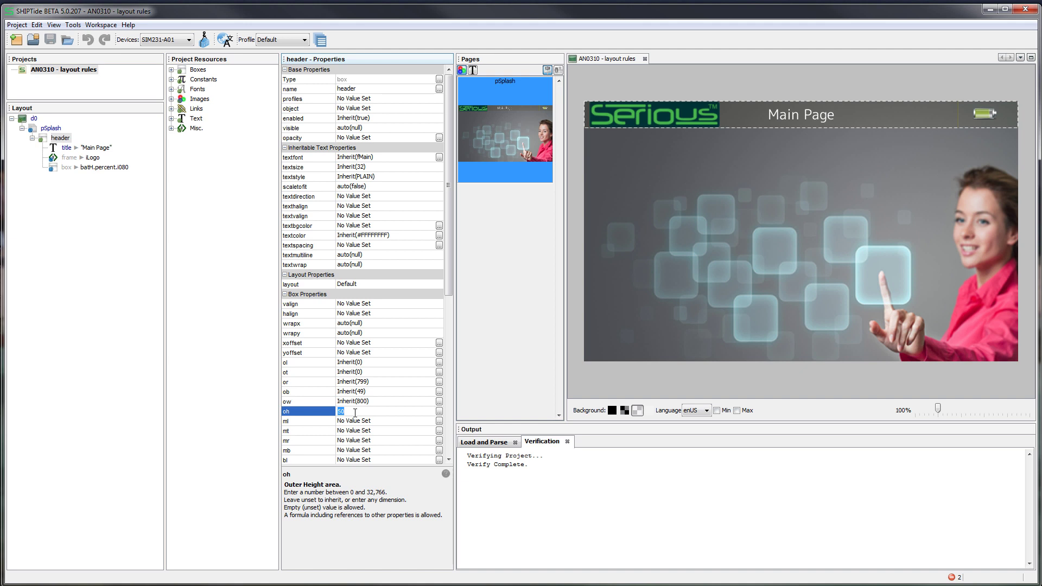
{"action": "left_click", "coordinate": [171, 99]}
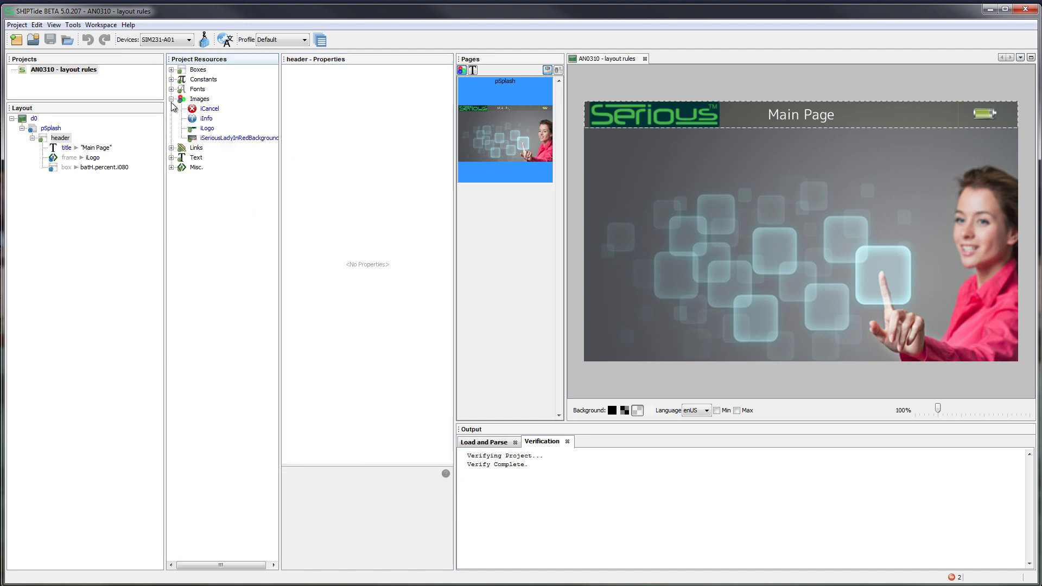
{"action": "left_click", "coordinate": [61, 139]}
{"action": "left_click", "coordinate": [383, 411]}
{"action": "type", "text": "iLogo.oh+20"}
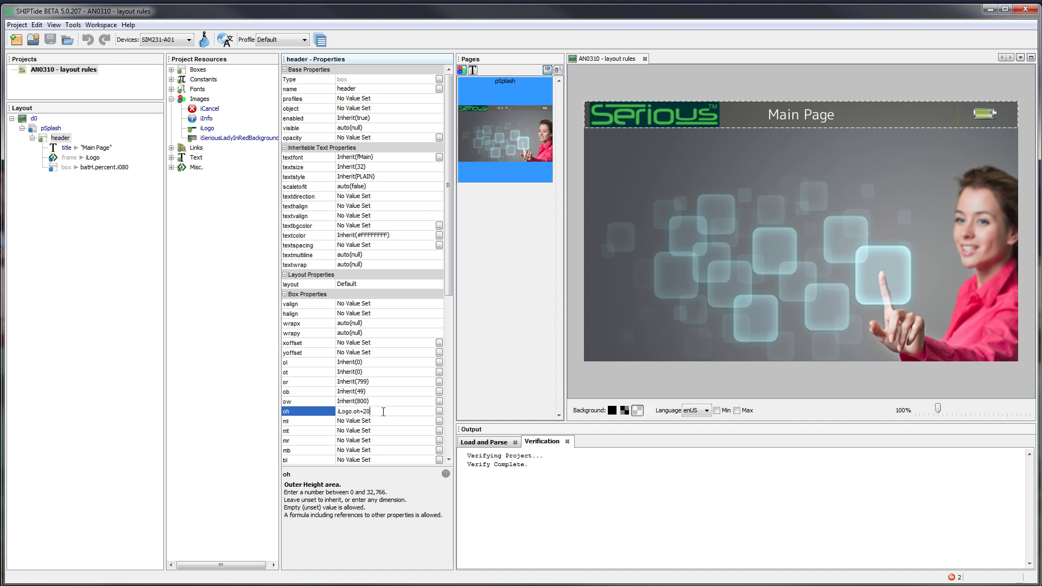
{"action": "key", "text": "Return"}
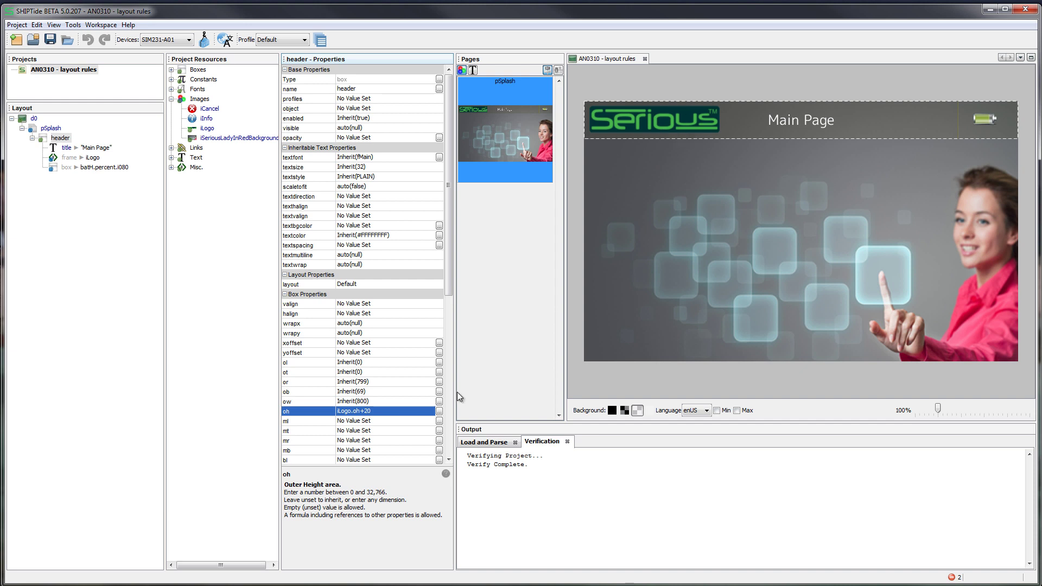
Save the project and switch its platform to the SIM231 device to check the header sizing
{"action": "left_click", "coordinate": [50, 39]}
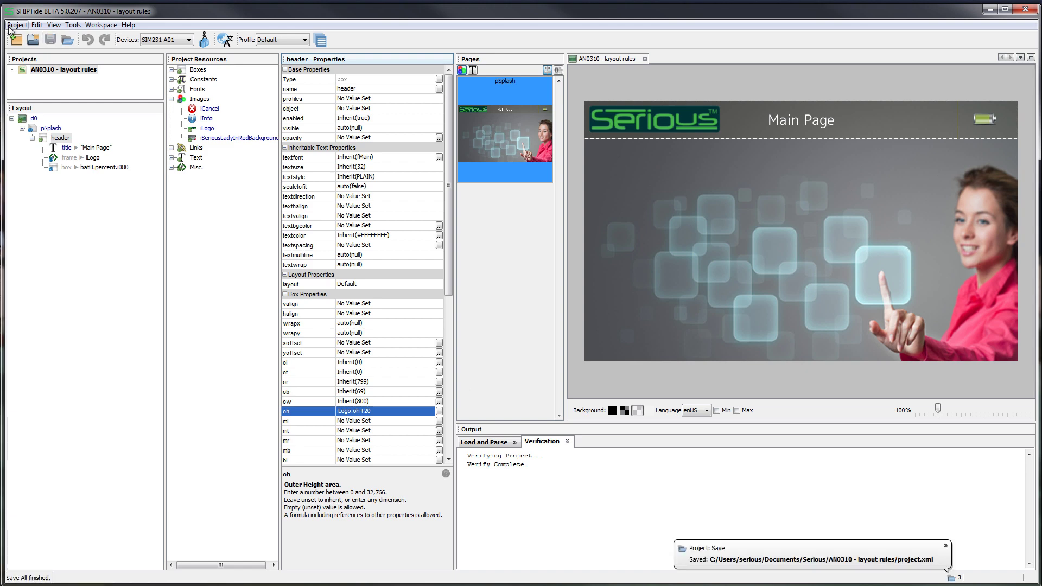
{"action": "left_click", "coordinate": [16, 25]}
{"action": "left_click", "coordinate": [64, 223]}
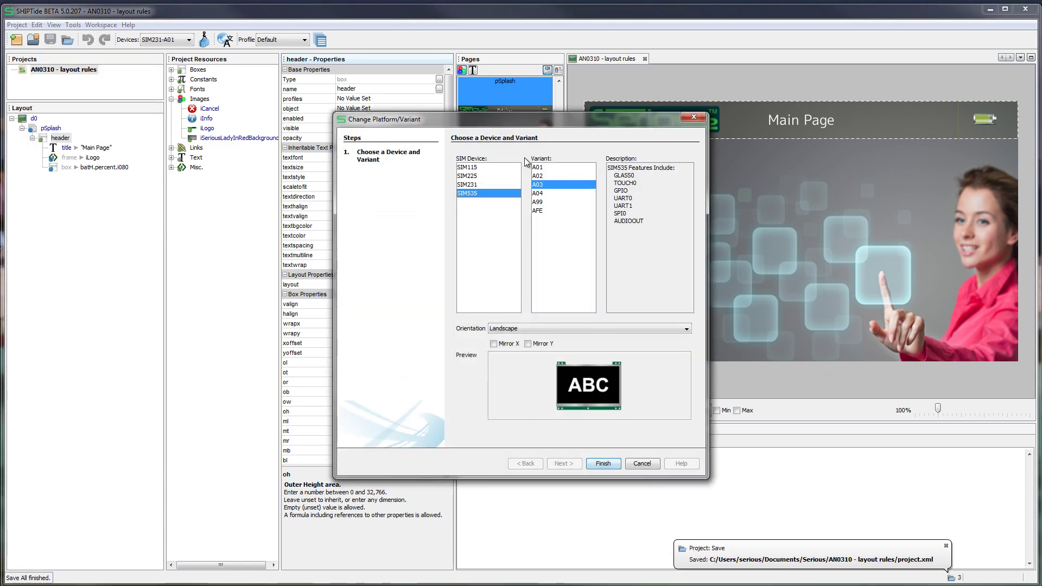
{"action": "left_click", "coordinate": [480, 185]}
{"action": "left_click", "coordinate": [602, 463]}
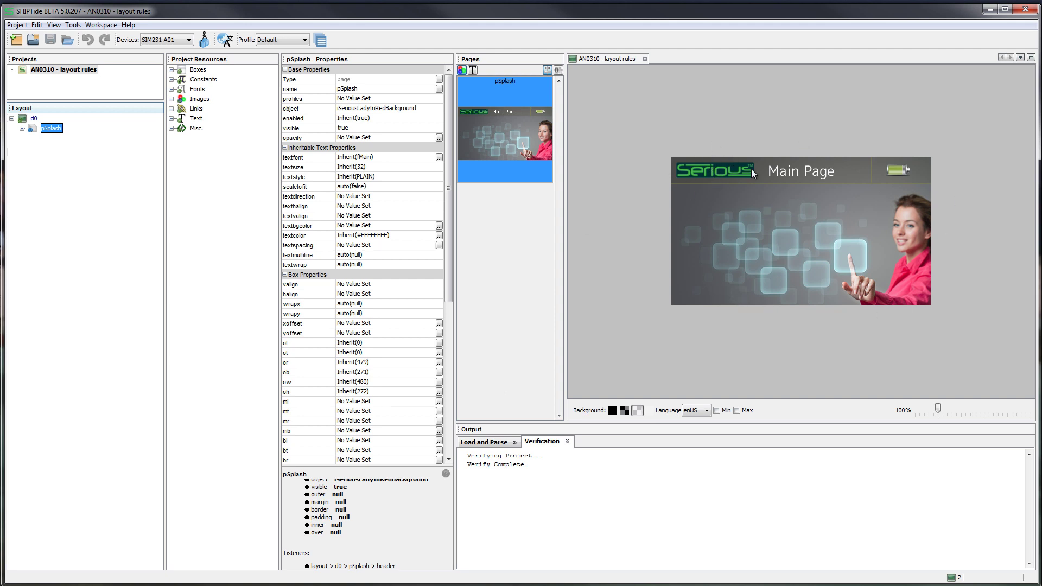
Expand the pSplash page in the layout, then switch the project's platform back to the SIM535 device
{"action": "left_click", "coordinate": [22, 129]}
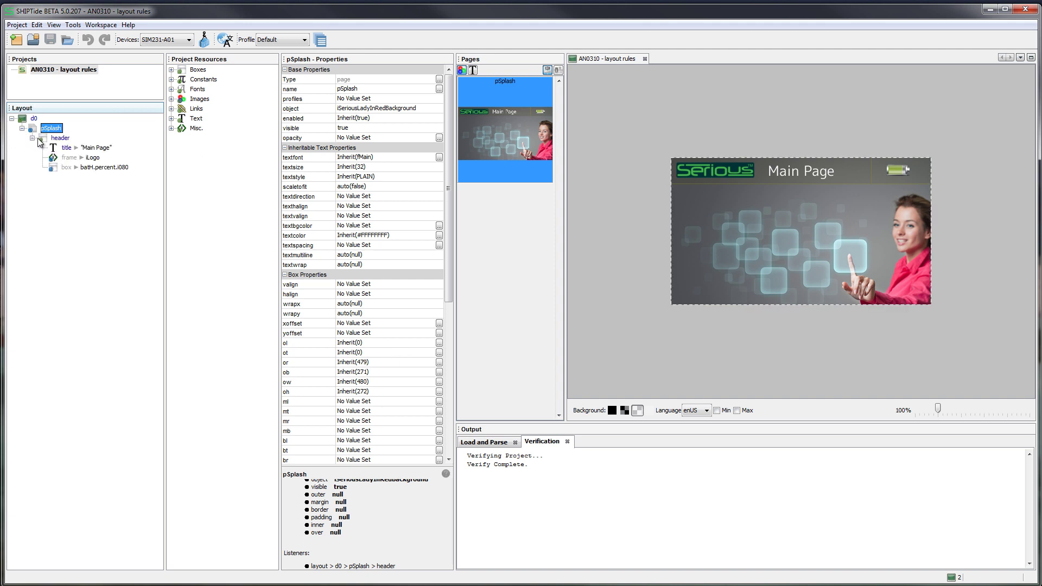
{"action": "left_click", "coordinate": [17, 25]}
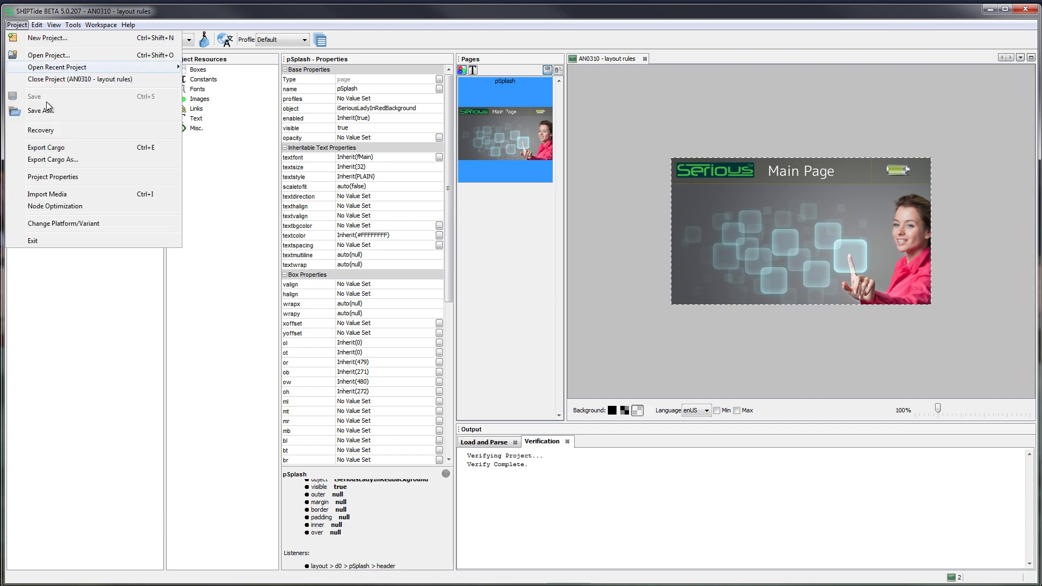
{"action": "left_click", "coordinate": [56, 224]}
{"action": "left_click", "coordinate": [492, 194]}
{"action": "left_click", "coordinate": [602, 463]}
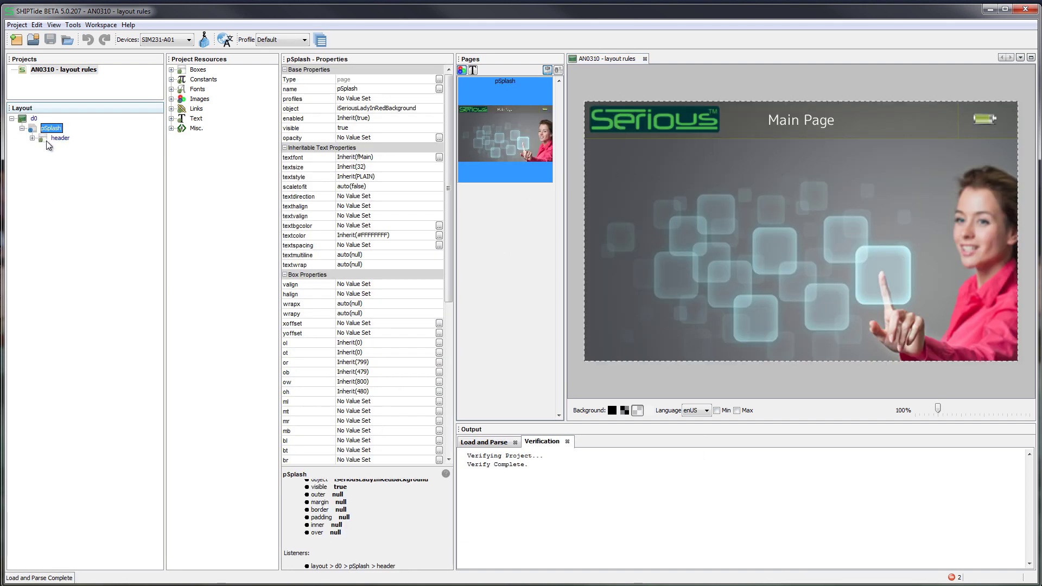
Change the header box's outer height formula to iLogo.oh+20*GLASS0.height/480 so the padding scales with the display
{"action": "left_click", "coordinate": [47, 140]}
{"action": "left_click", "coordinate": [32, 138]}
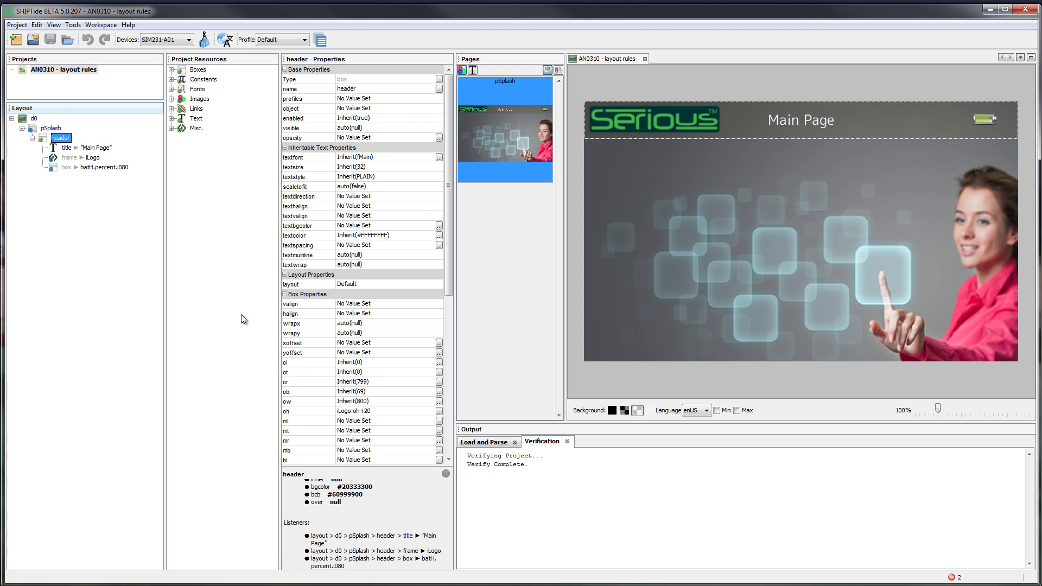
{"action": "left_click", "coordinate": [389, 414]}
{"action": "left_click", "coordinate": [390, 414]}
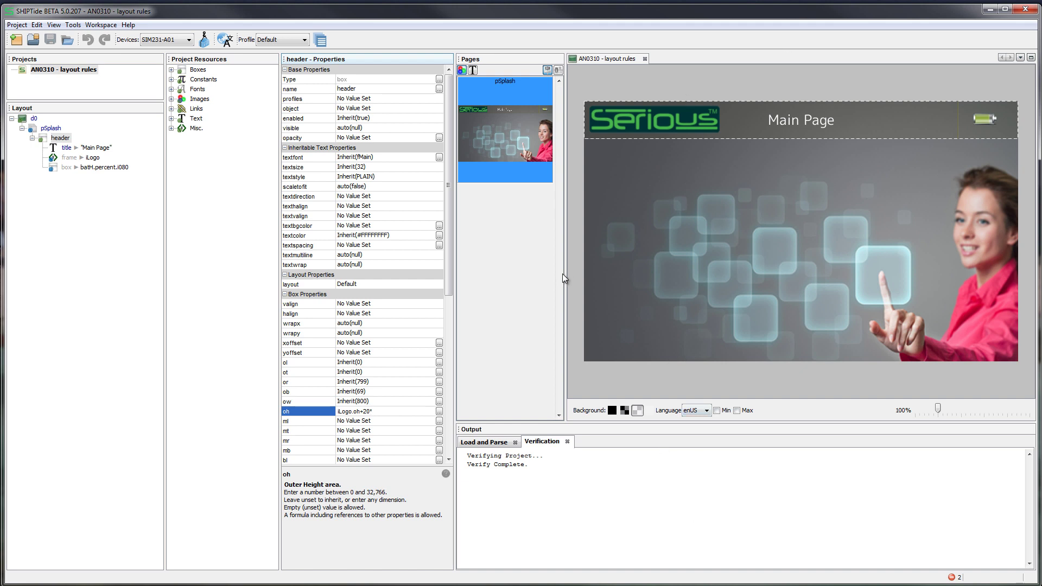
{"action": "type", "text": "*480"}
{"action": "key", "text": "BackSpace"}
{"action": "key", "text": "BackSpace"}
{"action": "key", "text": "BackSpace"}
{"action": "type", "text": "GLASS0.height/480"}
{"action": "key", "text": "Return"}
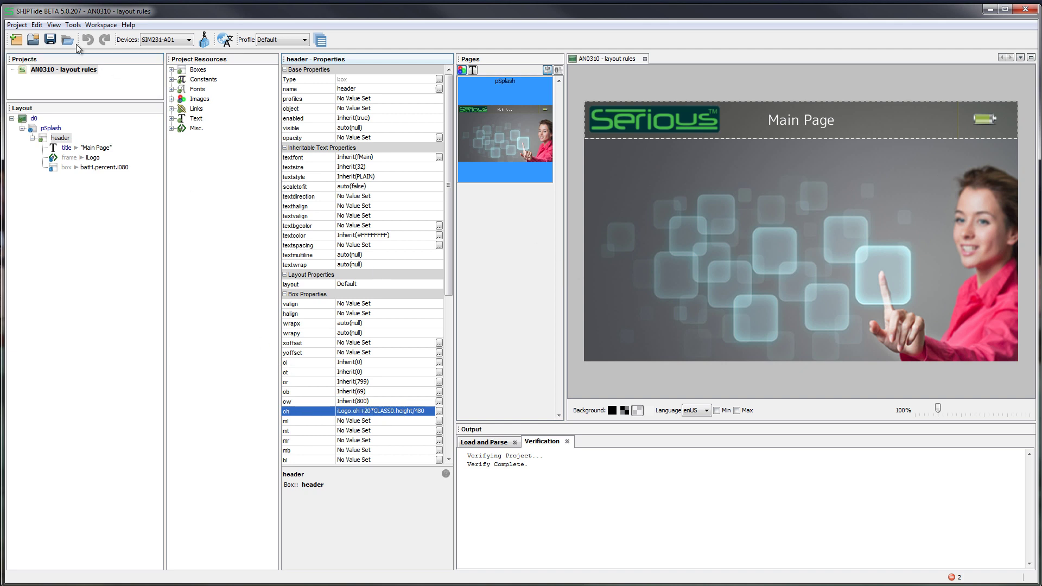
Save the project and change its platform to the SIM231 device, variant A03, with landscape orientation
{"action": "left_click", "coordinate": [50, 39]}
{"action": "left_click", "coordinate": [16, 25]}
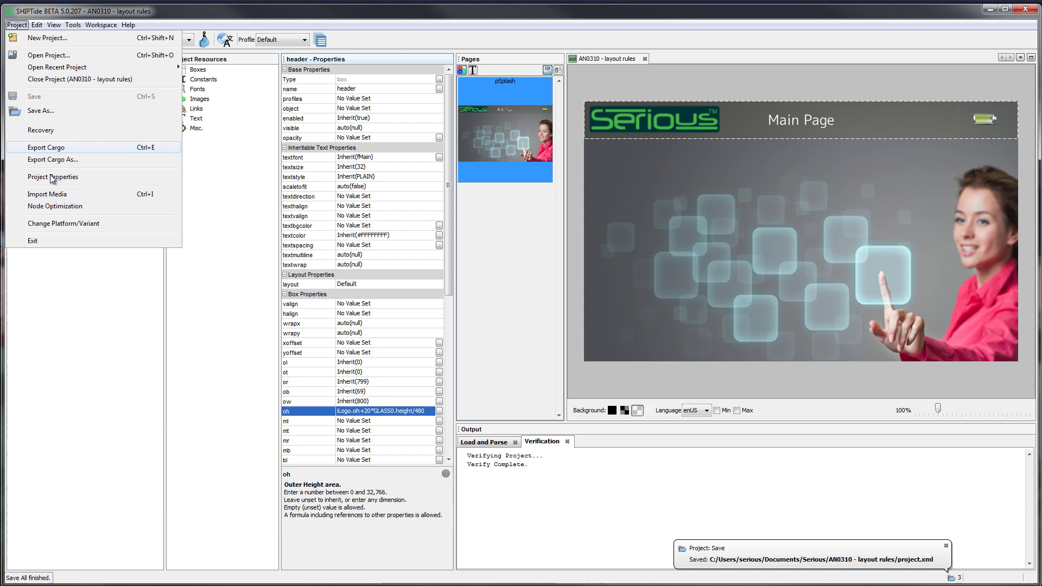
{"action": "left_click", "coordinate": [57, 225]}
{"action": "left_click", "coordinate": [468, 184]}
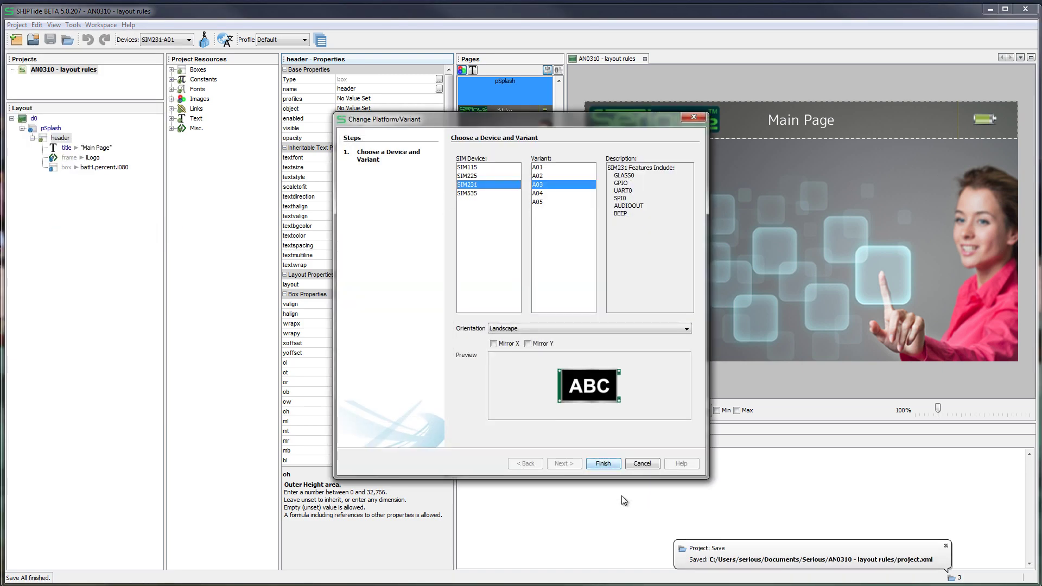
{"action": "left_click", "coordinate": [603, 463]}
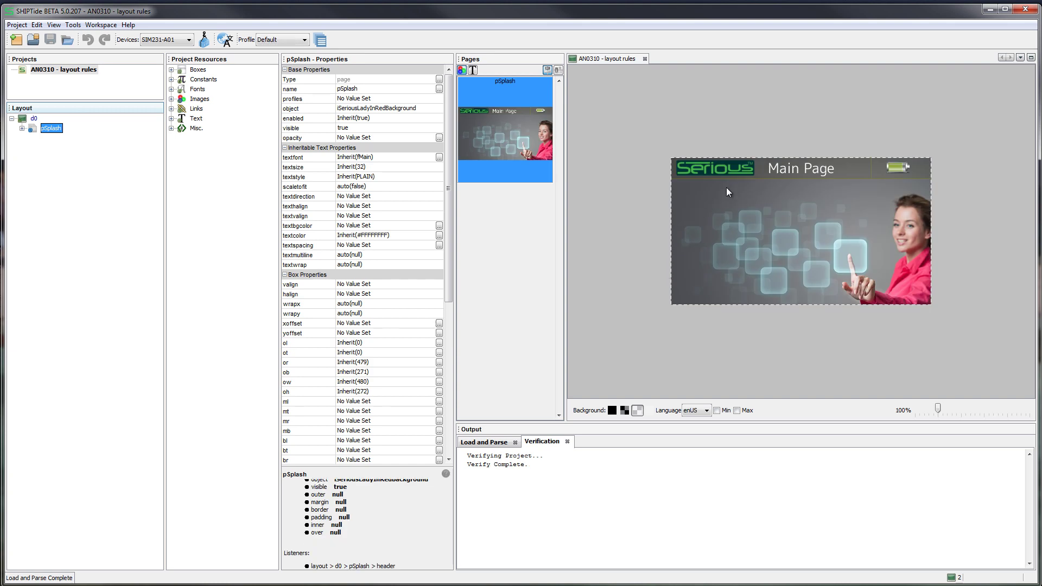
Expand the pSplash page and its header box in the layout, and add a new frame directly under pSplash
{"action": "left_click", "coordinate": [968, 408]}
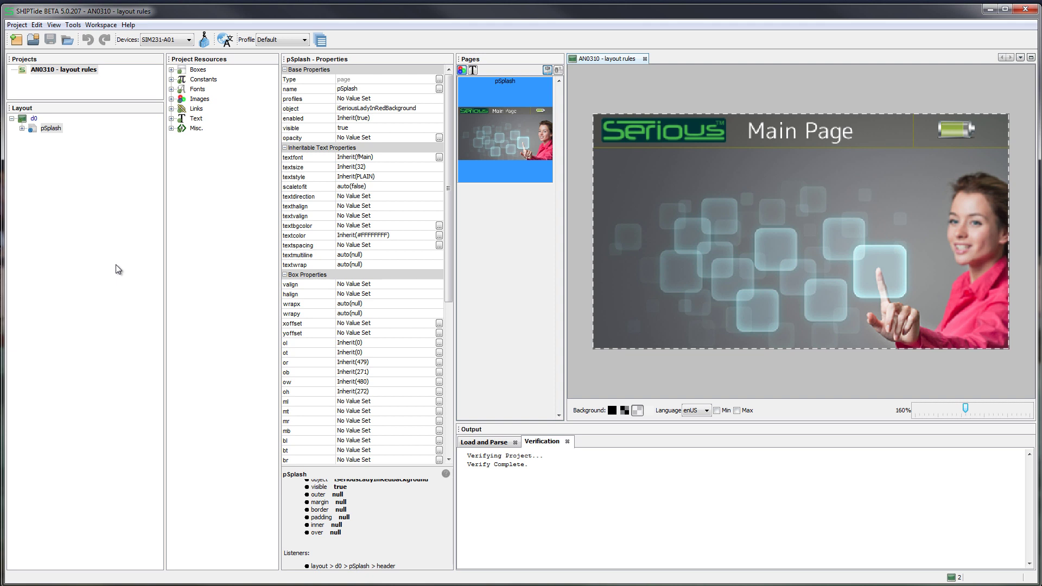
{"action": "left_click", "coordinate": [22, 130]}
{"action": "left_click", "coordinate": [40, 138]}
{"action": "left_click", "coordinate": [32, 138]}
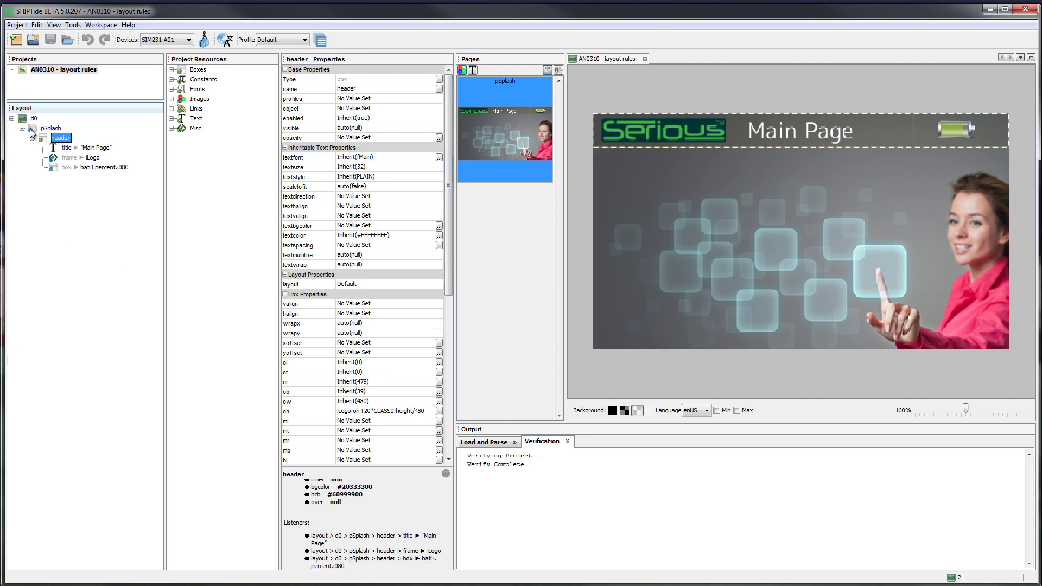
{"action": "right_click", "coordinate": [60, 139]}
{"action": "right_click", "coordinate": [47, 130]}
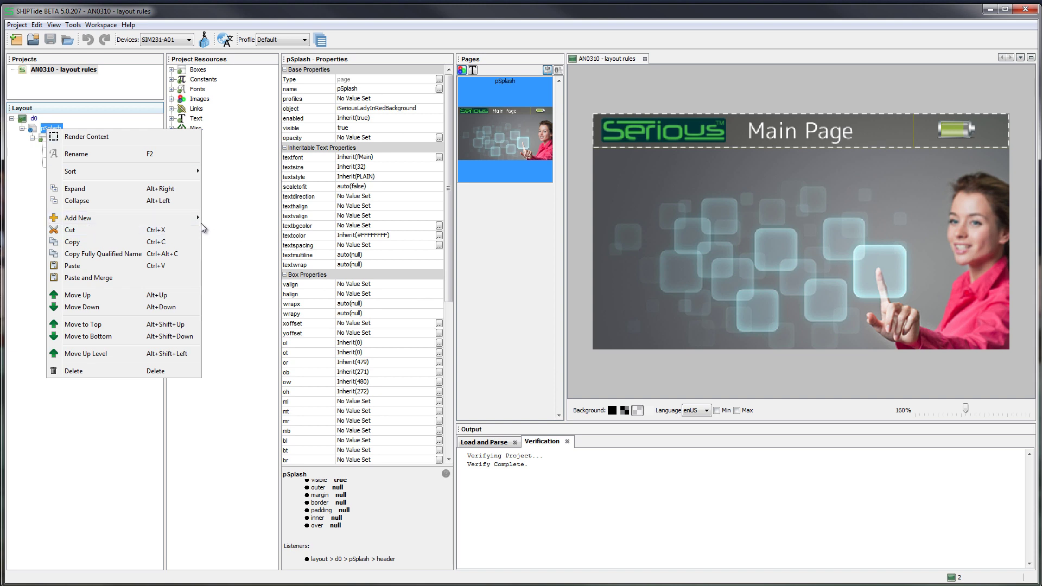
{"action": "mouse_move", "coordinate": [198, 218]}
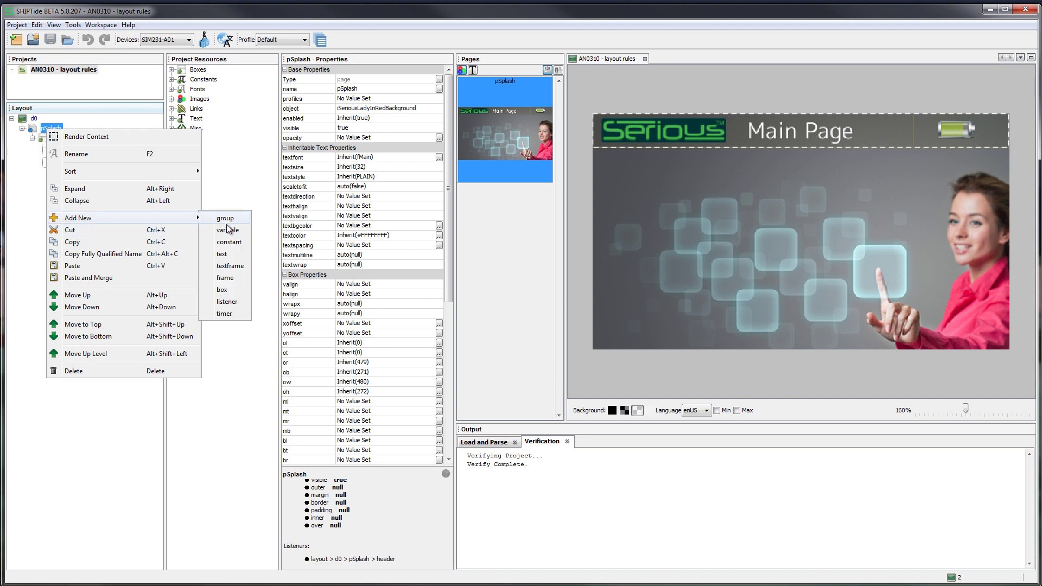
{"action": "left_click", "coordinate": [225, 278]}
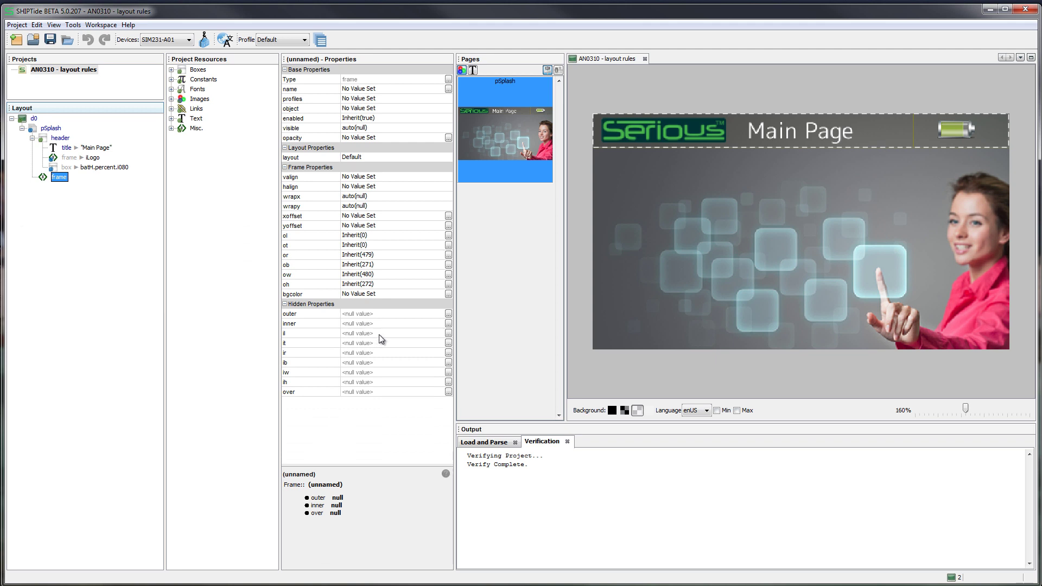
Set the new frame's outer height to the formula GLASS0.height/10
{"action": "left_click", "coordinate": [389, 283]}
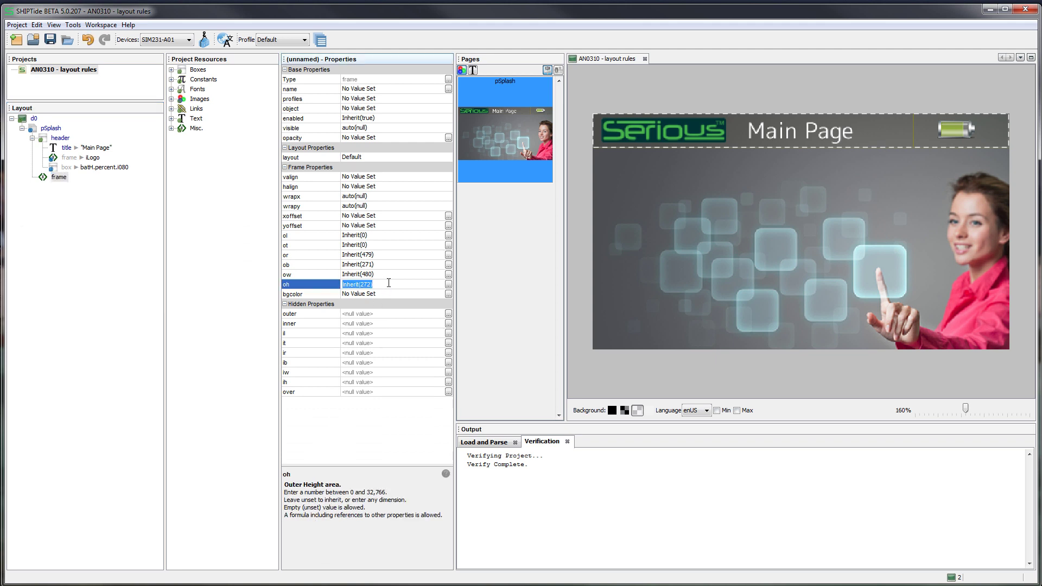
{"action": "type", "text": "GLASS0.height/10"}
{"action": "key", "text": "Return"}
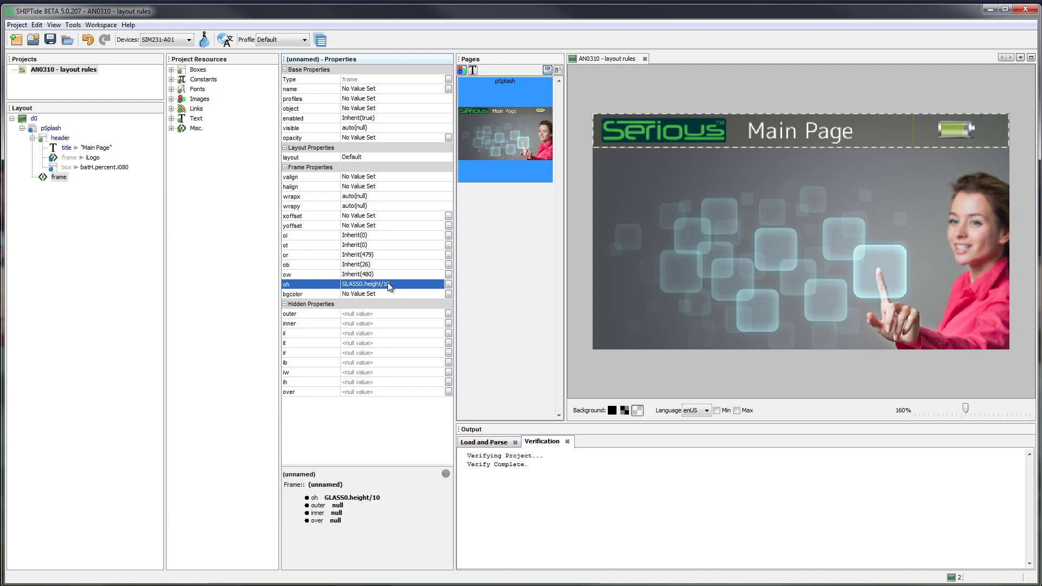
Give the new frame the dark olive background colour #FF333300 and set its vertical alignment to BOTTOM
{"action": "left_click", "coordinate": [448, 293]}
{"action": "left_click", "coordinate": [556, 290]}
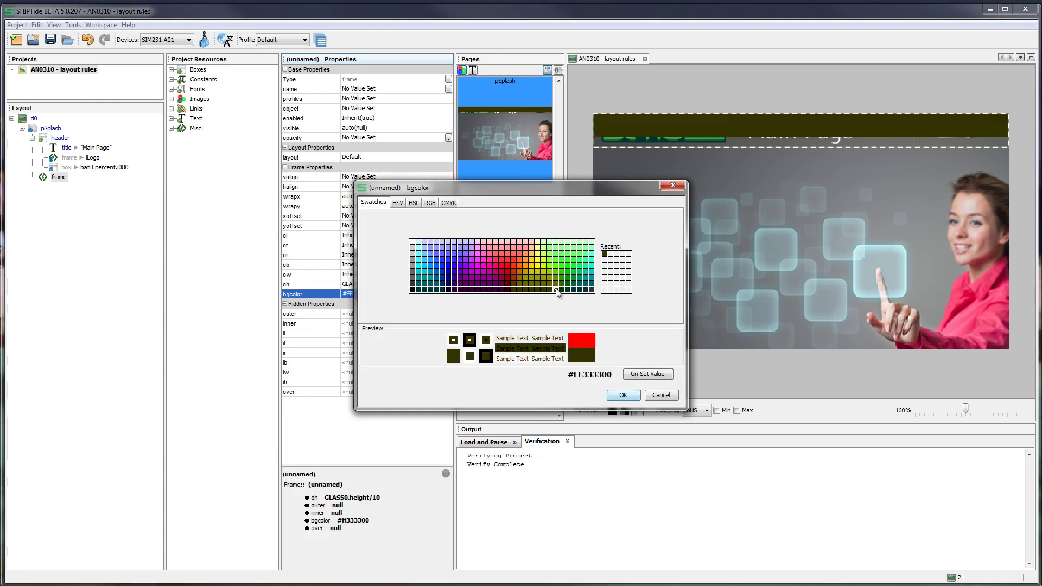
{"action": "left_click", "coordinate": [623, 395]}
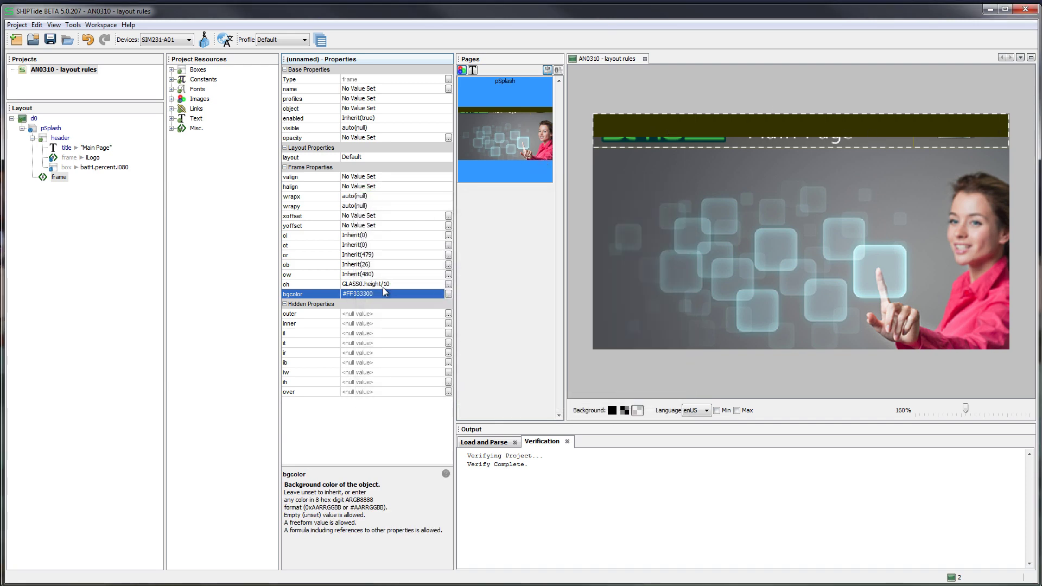
{"action": "left_click", "coordinate": [370, 177]}
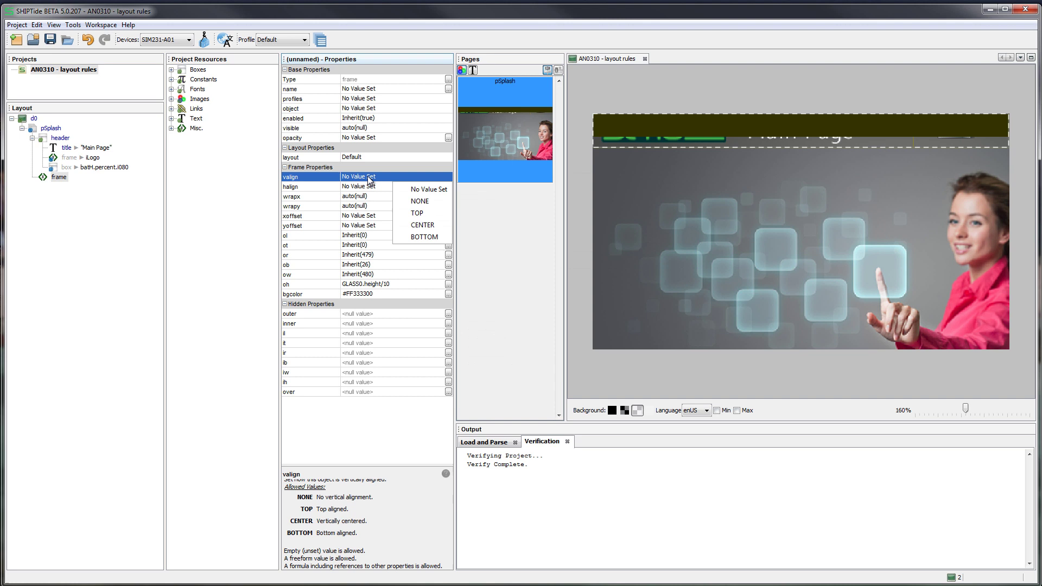
{"action": "left_click", "coordinate": [415, 237]}
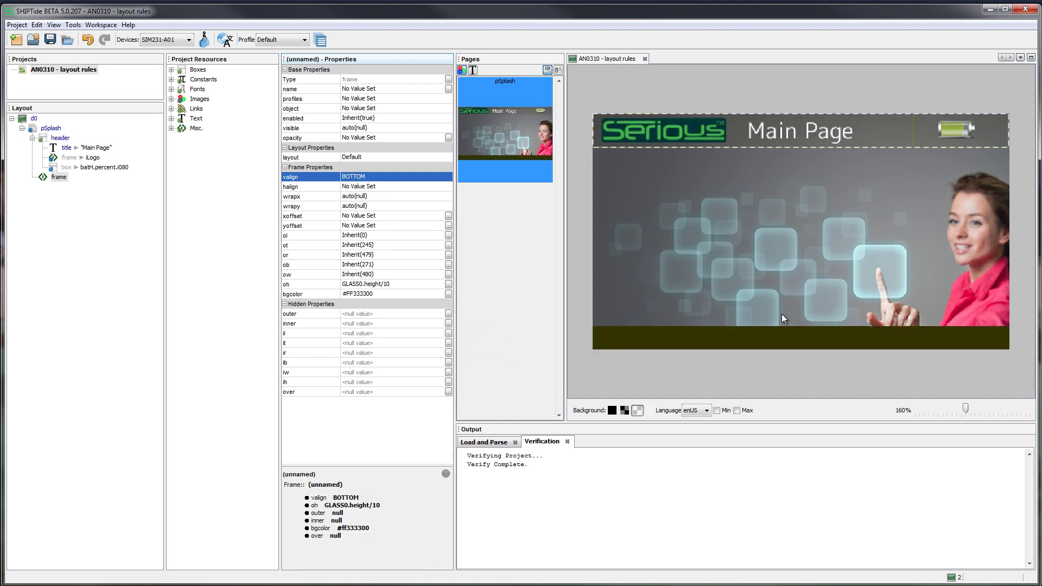
Make the bottom frame's background semi-transparent by setting its colour to #80333300, and save the project
{"action": "left_click", "coordinate": [353, 293]}
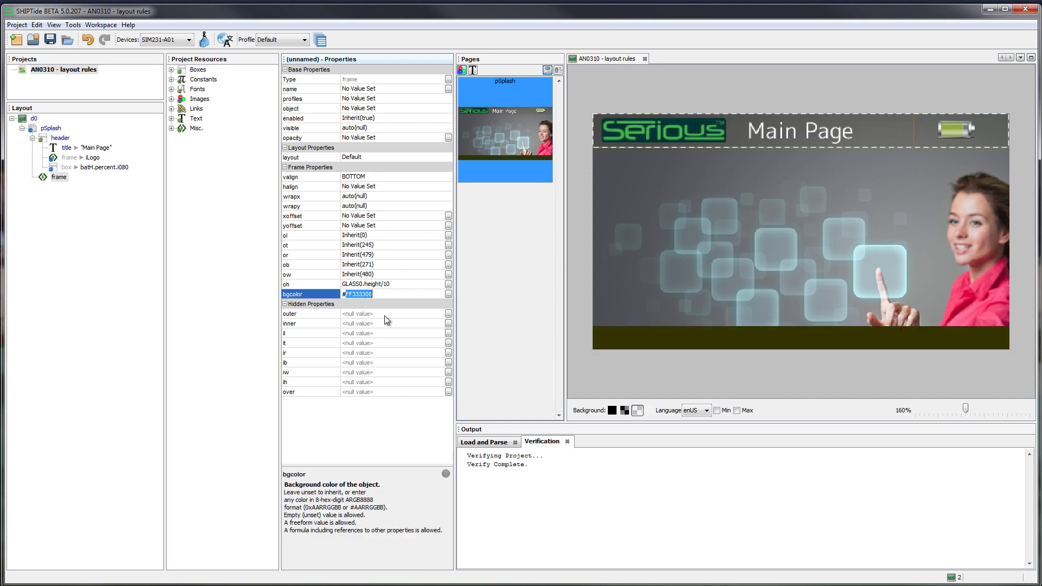
{"action": "key", "text": "Left"}
{"action": "type", "text": "80"}
{"action": "key", "text": "Return"}
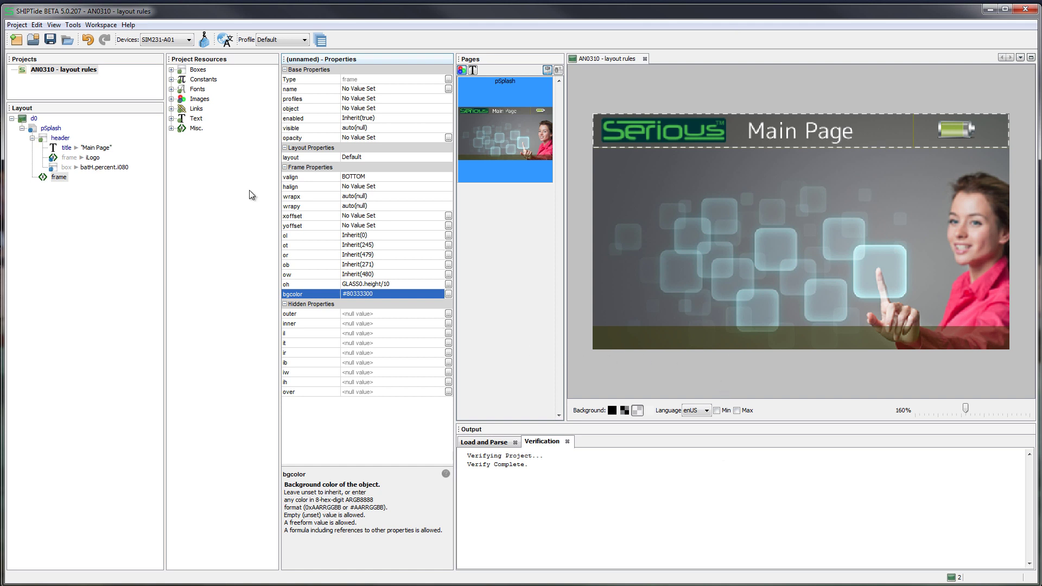
{"action": "left_click", "coordinate": [50, 39]}
{"action": "left_click", "coordinate": [650, 340]}
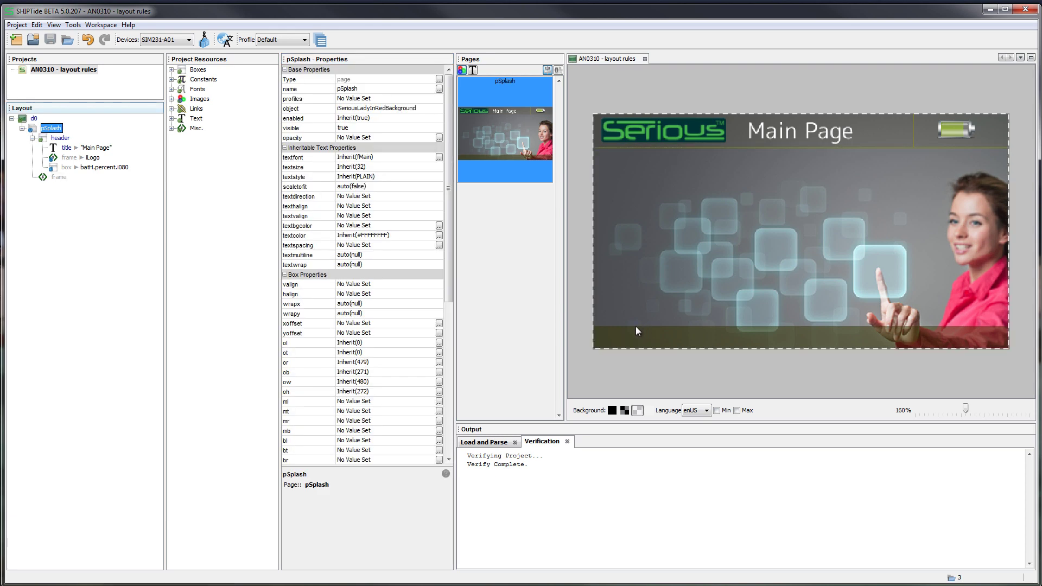
Add a second new frame directly under the pSplash page and select it in the layout
{"action": "left_click", "coordinate": [57, 177]}
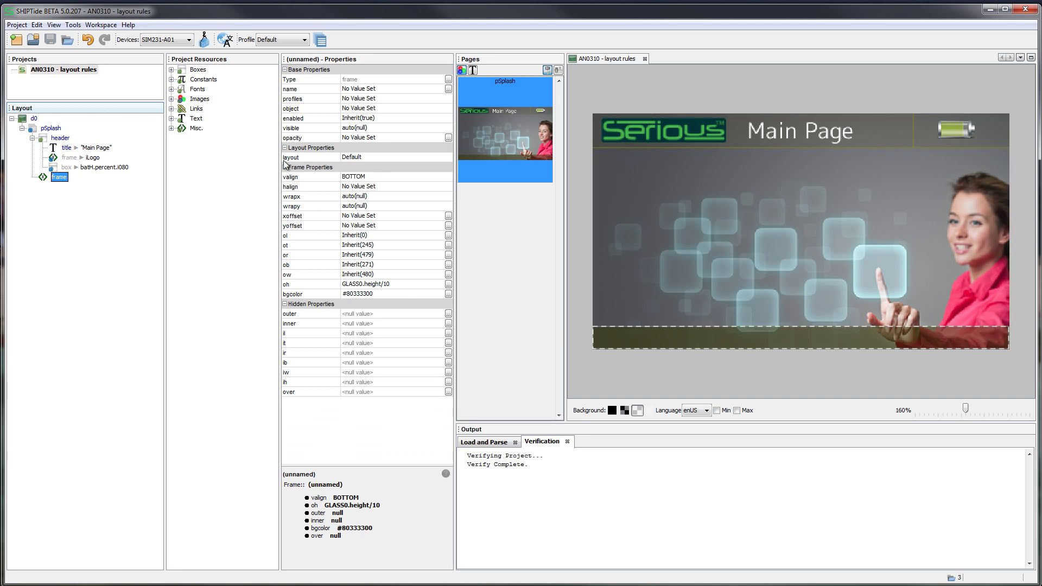
{"action": "left_click", "coordinate": [48, 129]}
{"action": "right_click", "coordinate": [49, 130]}
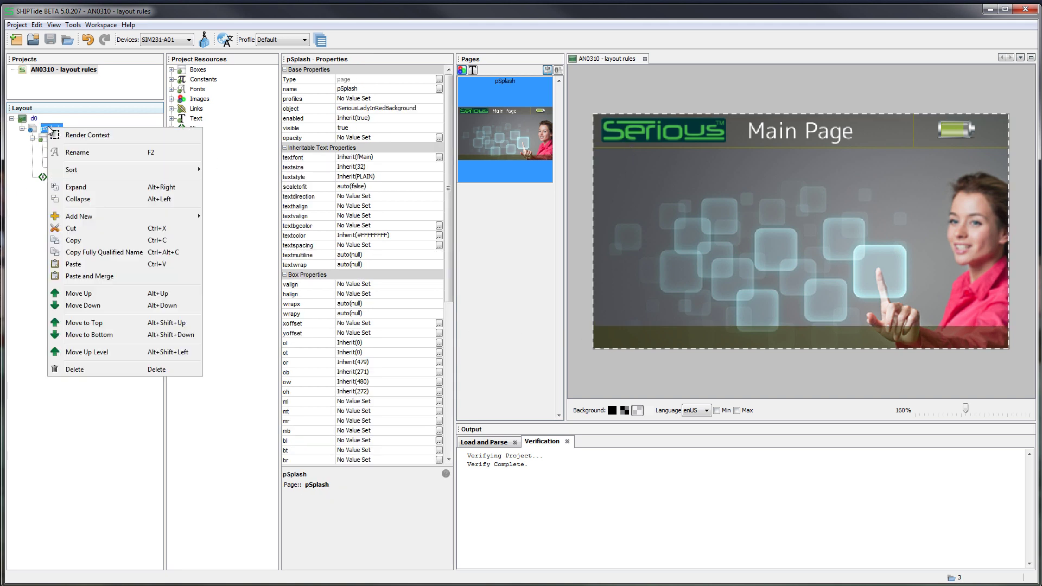
{"action": "mouse_move", "coordinate": [87, 217]}
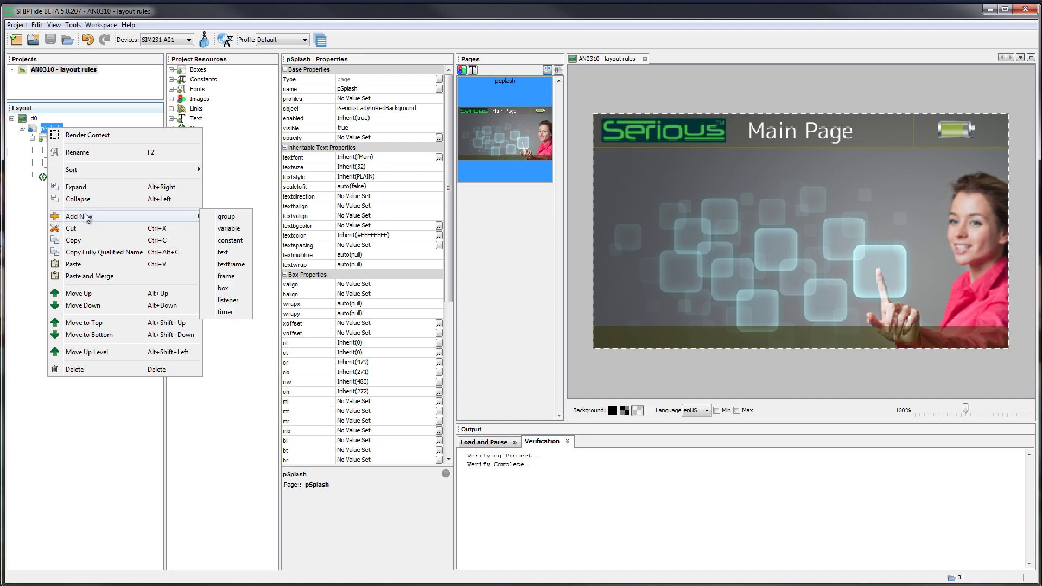
{"action": "left_click", "coordinate": [233, 276]}
{"action": "left_click", "coordinate": [54, 185]}
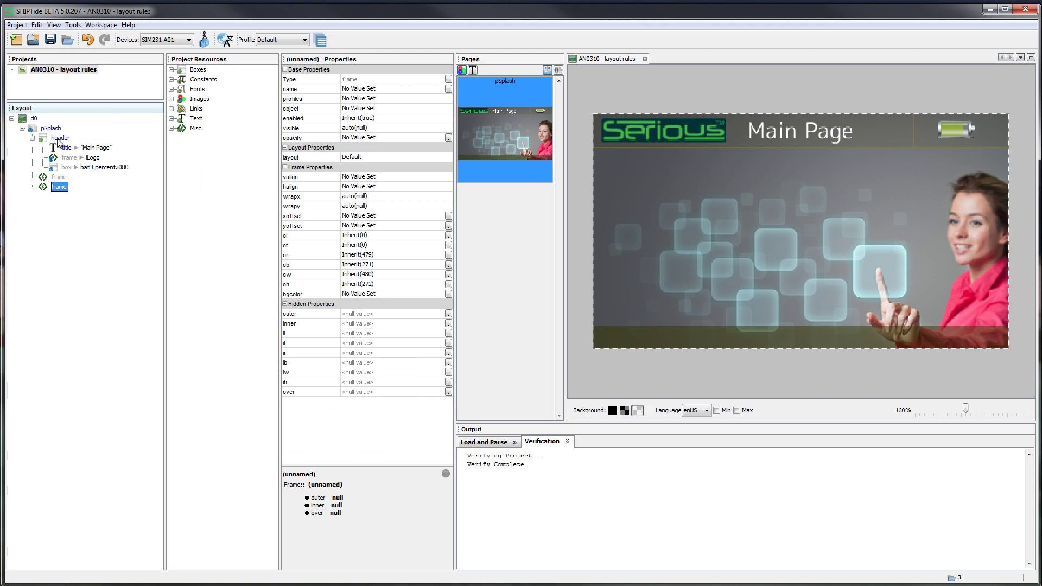
Rename the bottom-aligned frame footer and the newly added frame contentArea
{"action": "left_click", "coordinate": [60, 177]}
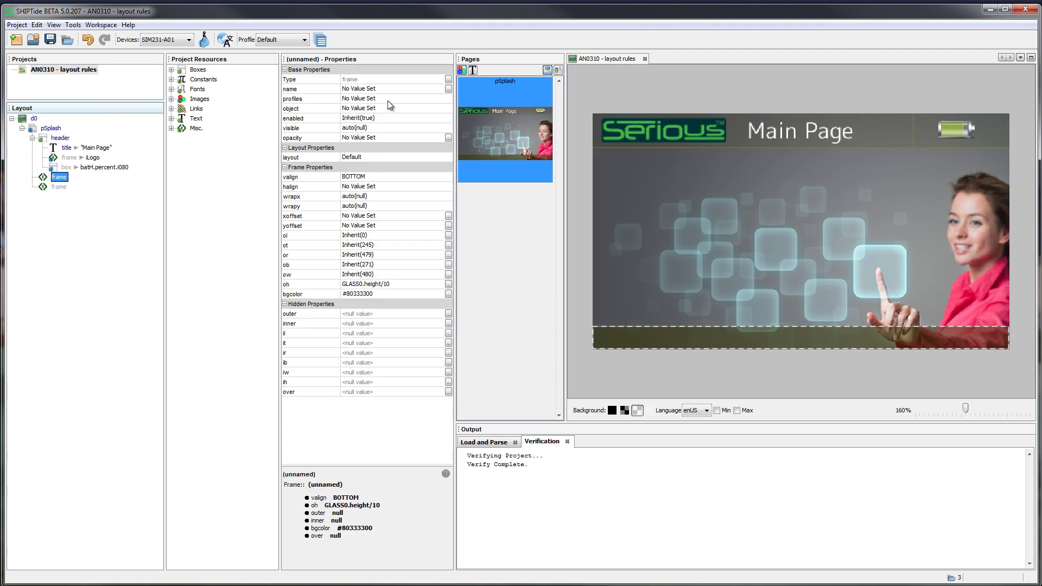
{"action": "key", "text": "F2"}
{"action": "type", "text": "footer"}
{"action": "key", "text": "Return"}
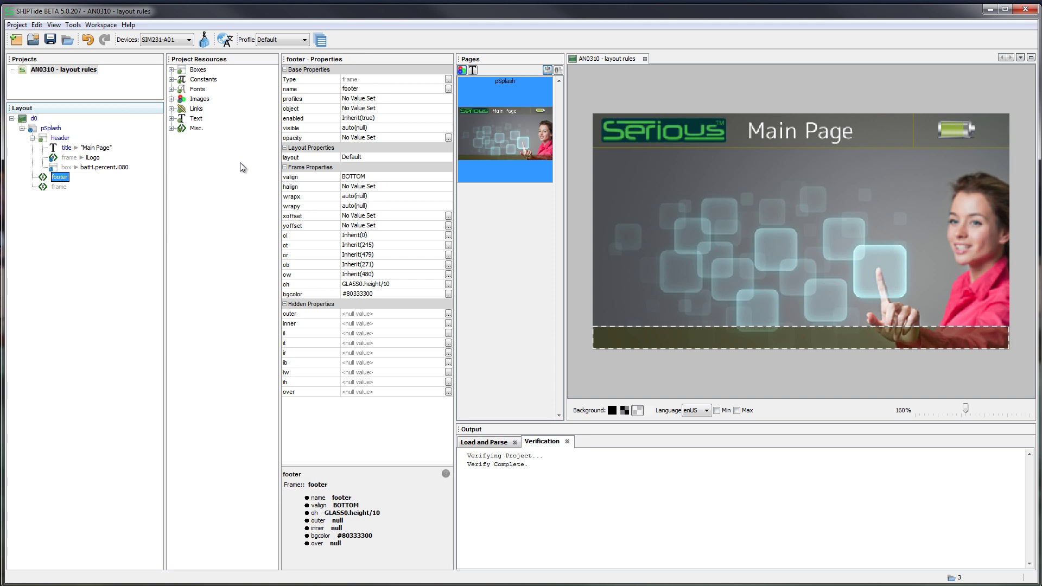
{"action": "key", "text": "Down"}
{"action": "key", "text": "F2"}
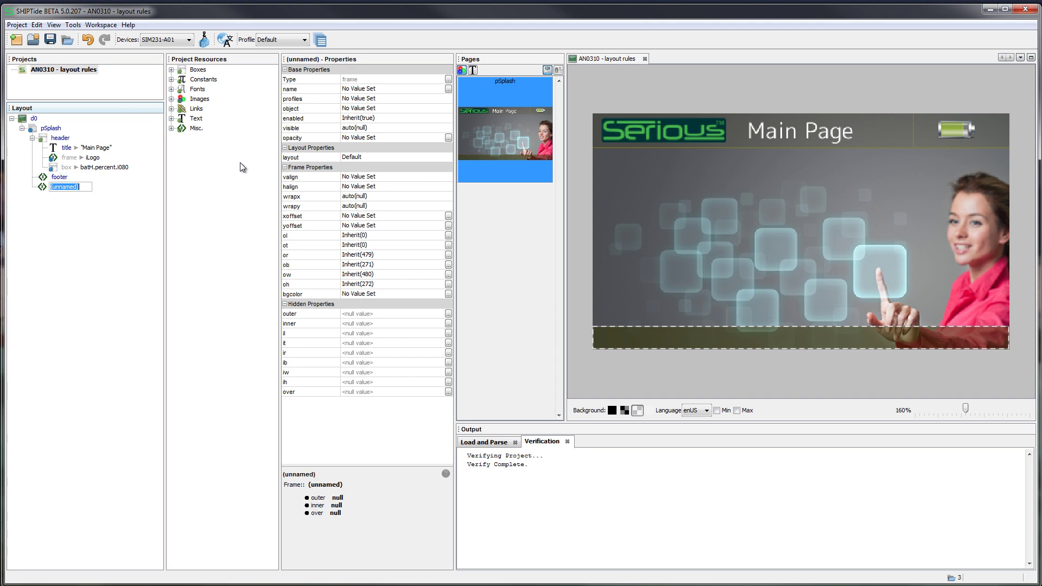
{"action": "type", "text": "contentArea"}
{"action": "key", "text": "Return"}
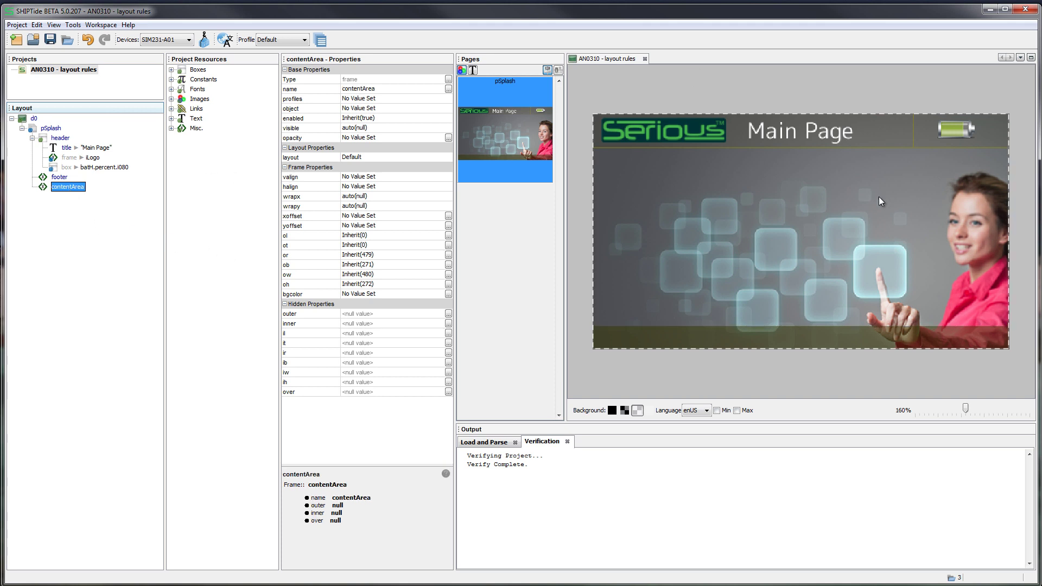
Set the contentArea frame's outer top to header.ob+1 so it starts just below the header
{"action": "left_click", "coordinate": [377, 247]}
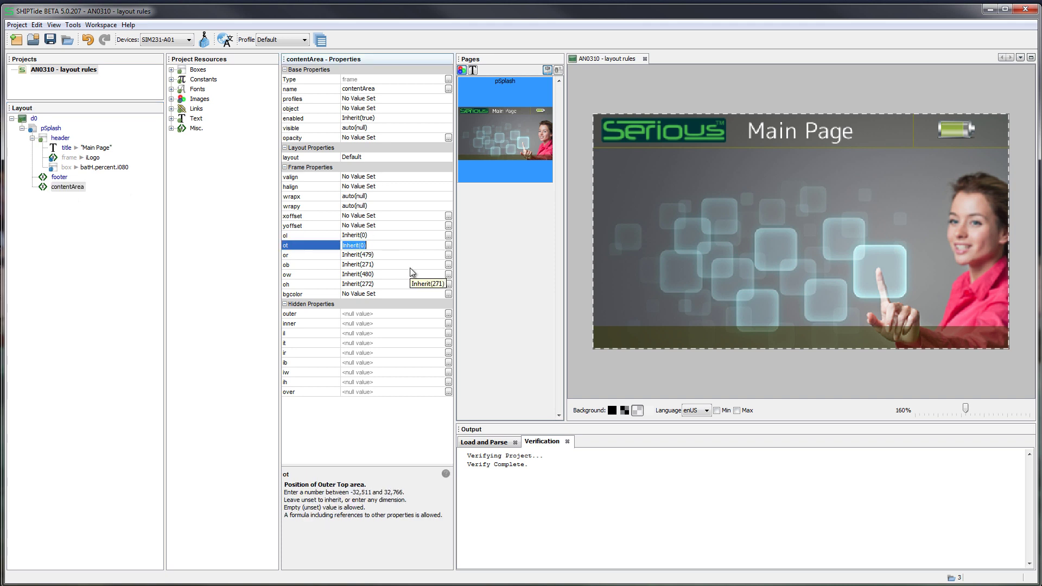
{"action": "type", "text": "header.ob+1"}
{"action": "key", "text": "Return"}
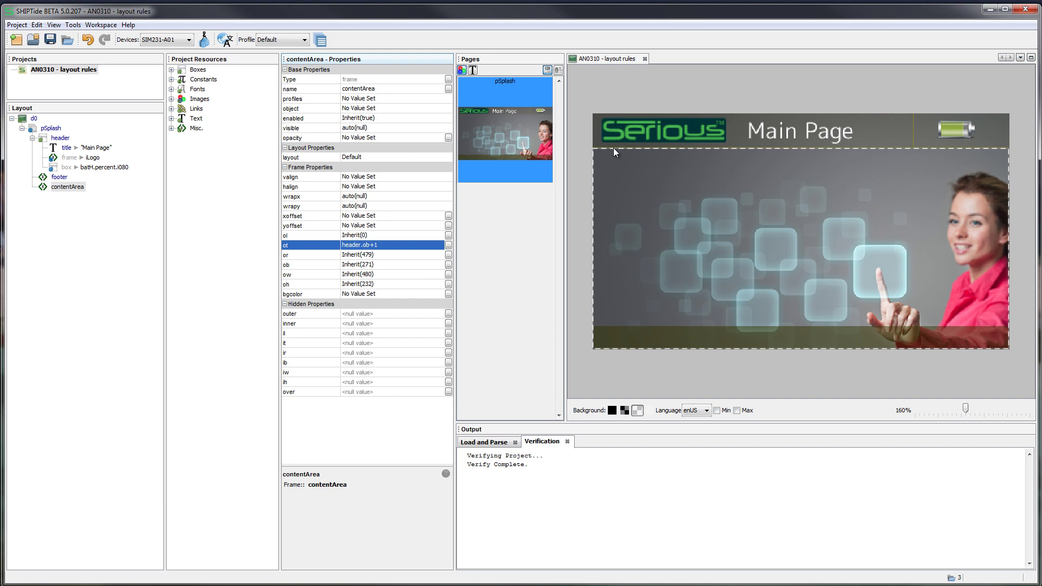
Change the header box's outer height formula to iLogo.oh+30*GLASS0.height/480
{"action": "left_click", "coordinate": [61, 137]}
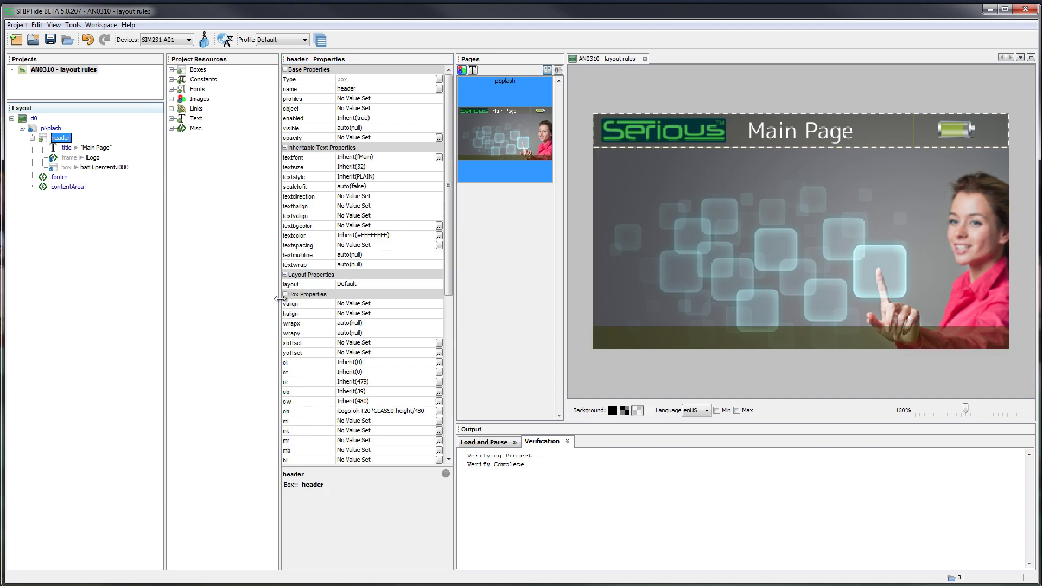
{"action": "left_click", "coordinate": [363, 411]}
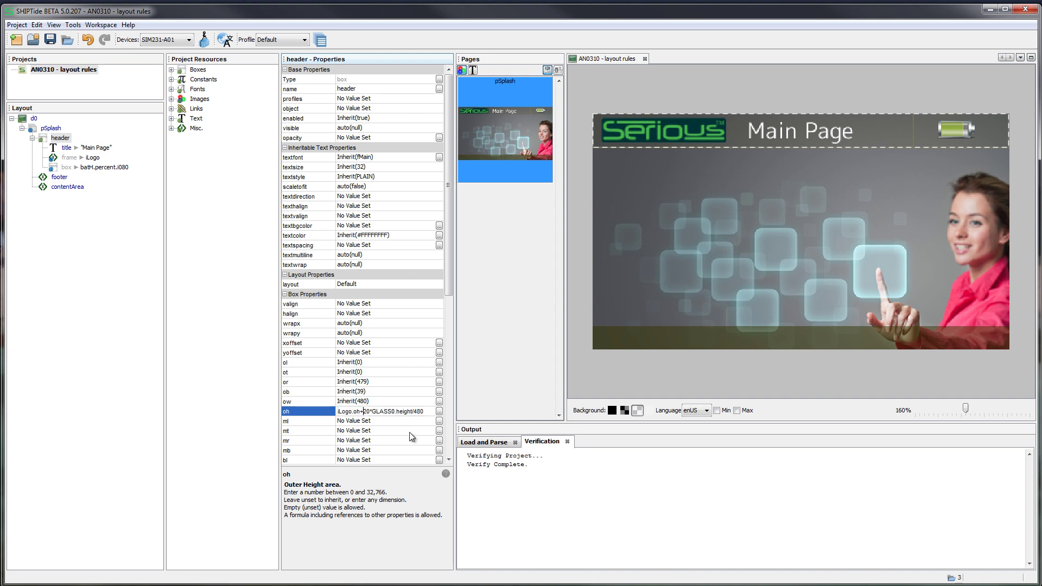
{"action": "key", "text": "Delete"}
{"action": "type", "text": "3"}
{"action": "key", "text": "Return"}
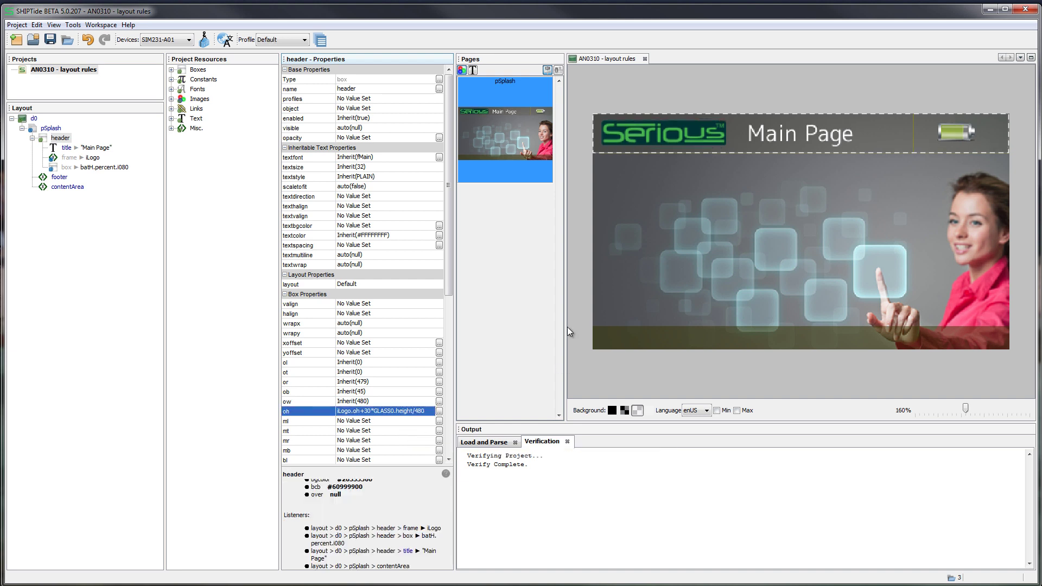
Change the header's outer height formula to iLogo.oh+50*GLASS0.height/480 and check how the contentArea frame follows
{"action": "left_click", "coordinate": [363, 411]}
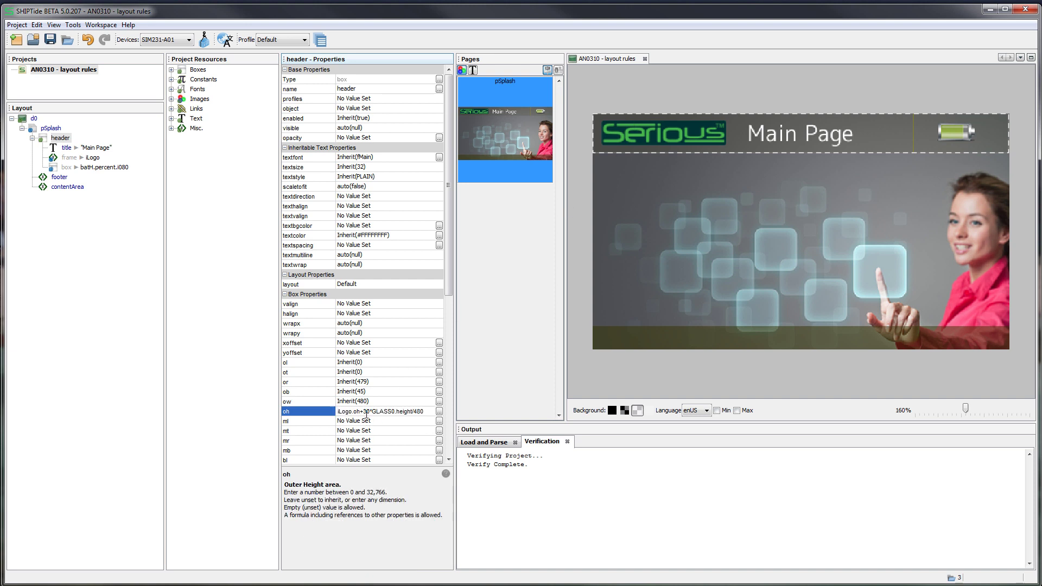
{"action": "key", "text": "shift+Right"}
{"action": "type", "text": "5"}
{"action": "key", "text": "Return"}
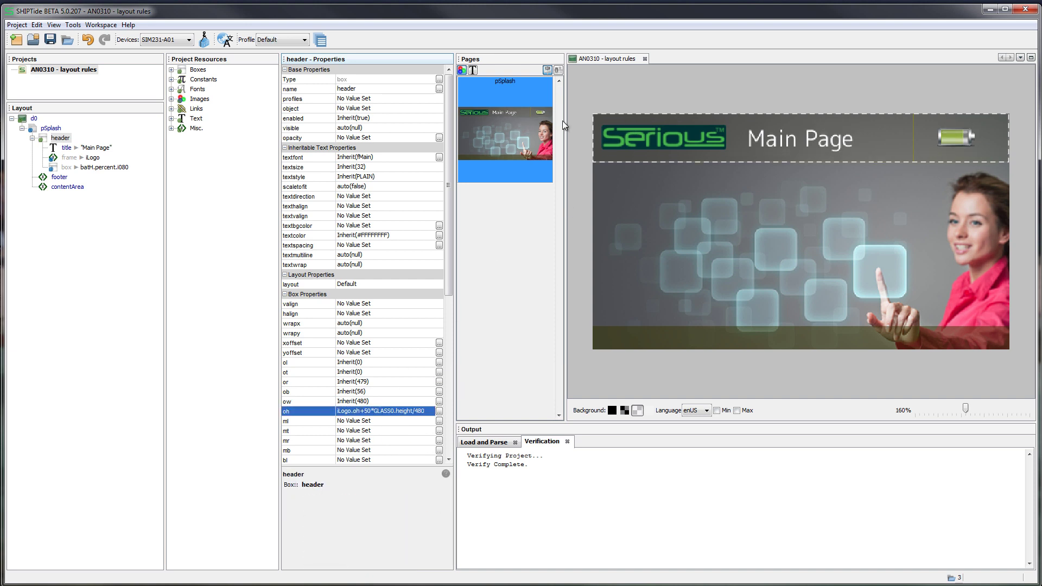
{"action": "left_click", "coordinate": [69, 189]}
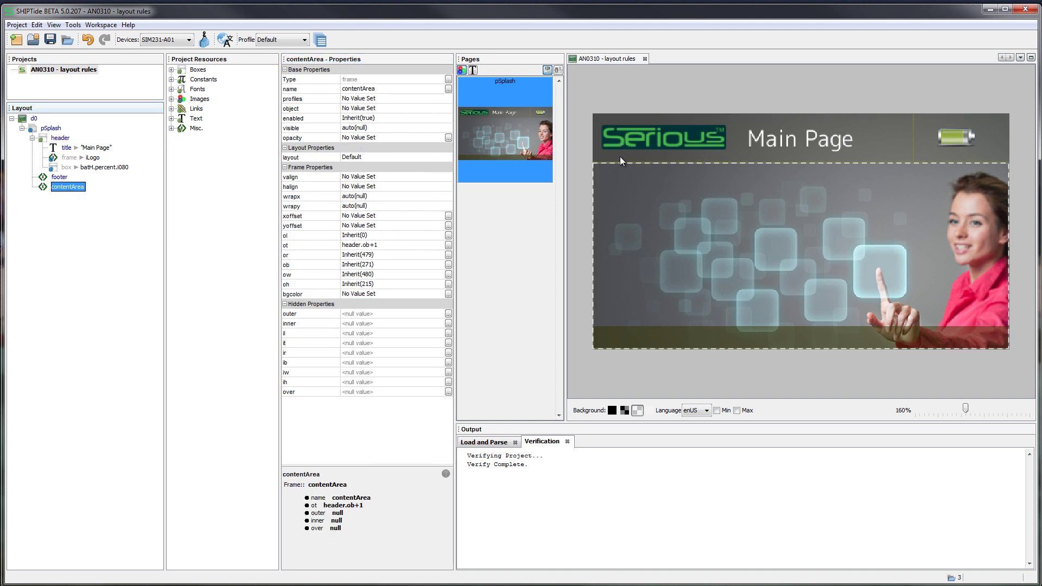
Lower the header's padding factor to 30 and finally 20, restoring its outer height formula to iLogo.oh+20*GLASS0.height/480
{"action": "left_click", "coordinate": [57, 139]}
{"action": "left_click", "coordinate": [389, 411]}
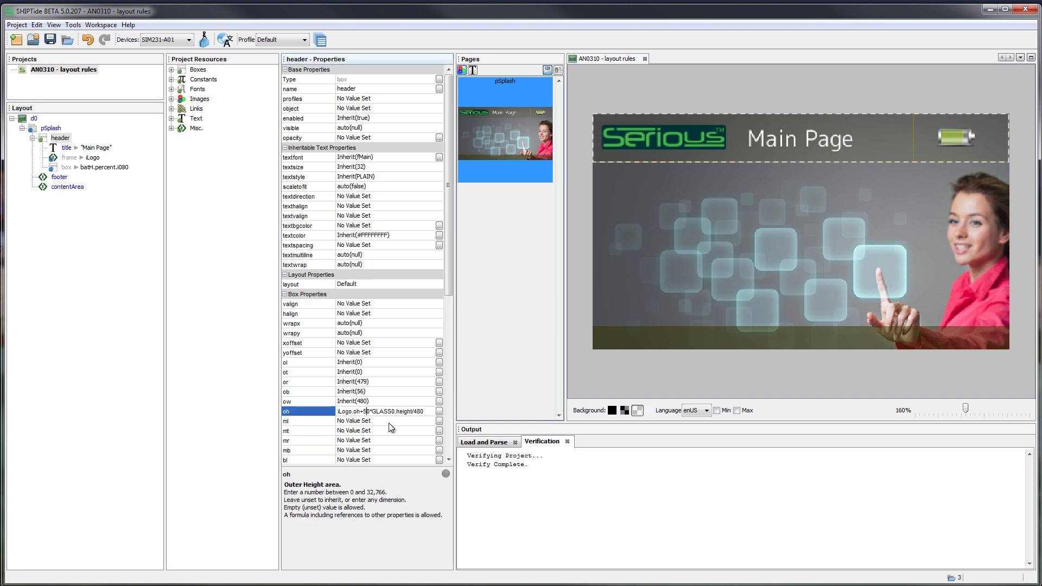
{"action": "key", "text": "BackSpace"}
{"action": "type", "text": "3"}
{"action": "key", "text": "Return"}
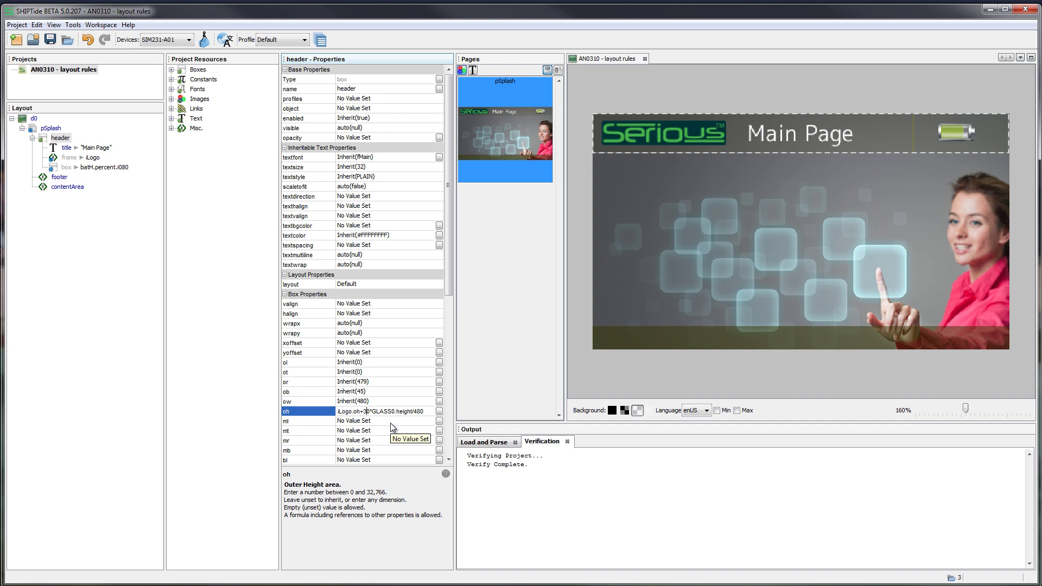
{"action": "key", "text": "BackSpace"}
{"action": "type", "text": "2"}
{"action": "key", "text": "Return"}
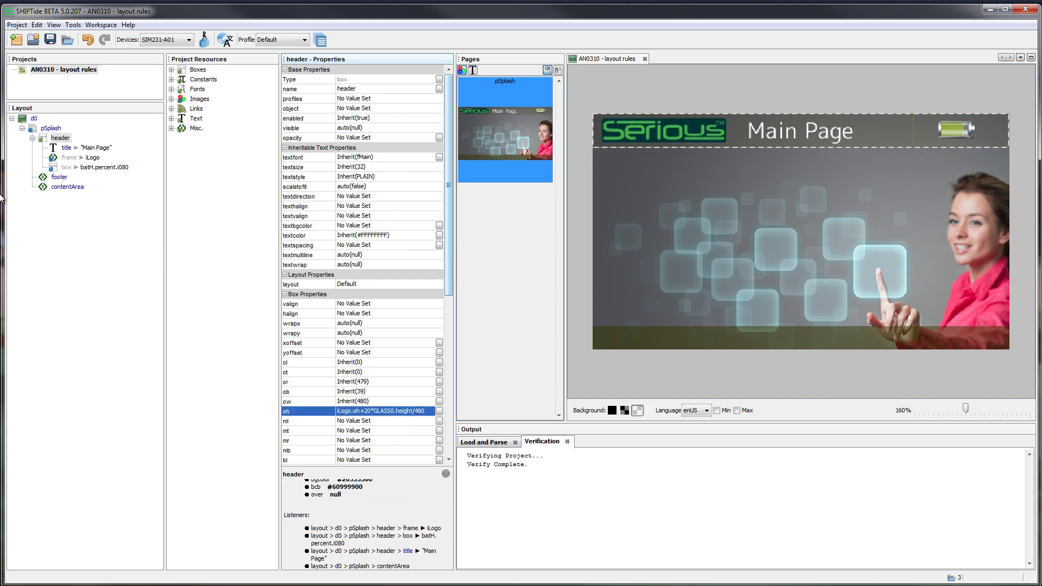
Set the contentArea frame's outer bottom to footer.ot-1 so it ends just above the footer
{"action": "left_click", "coordinate": [61, 186]}
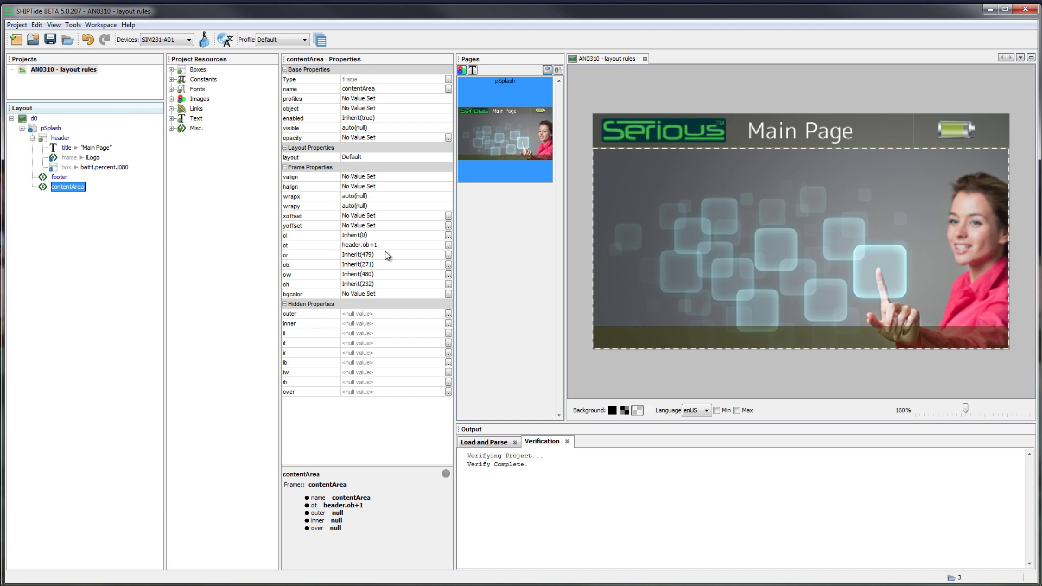
{"action": "left_click", "coordinate": [397, 265]}
{"action": "type", "text": "fo"}
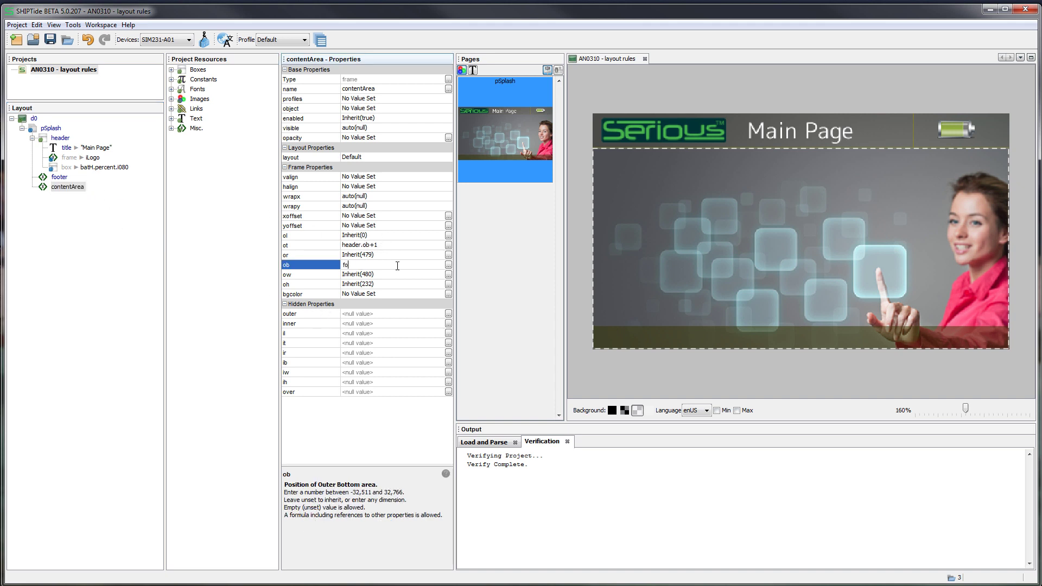
{"action": "type", "text": "oter.ot-1"}
{"action": "key", "text": "Return"}
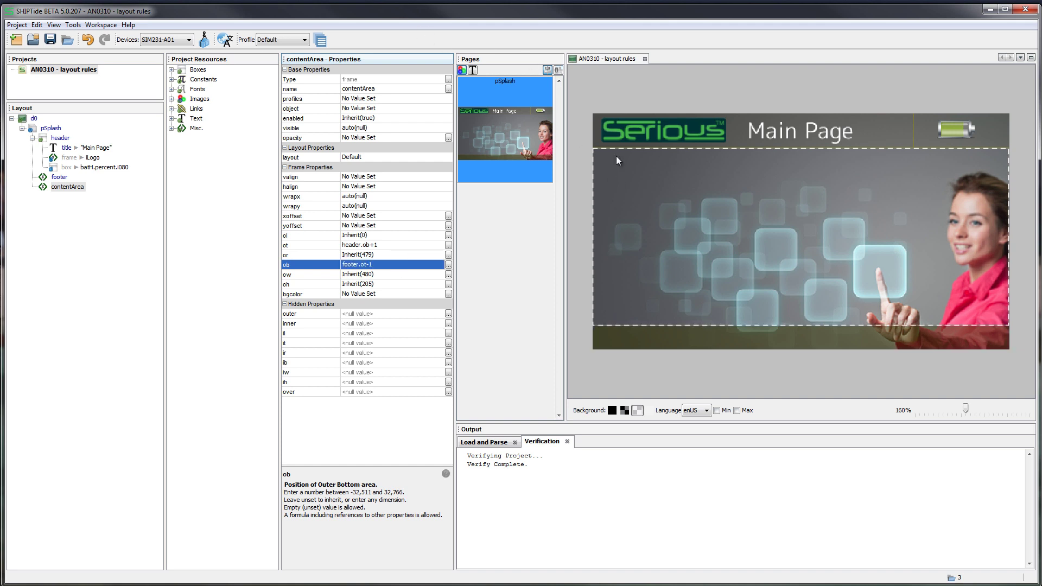
Set the footer's outer height to GLASS0.height/5, check how the contentArea frame adapts, and reselect the footer
{"action": "left_click", "coordinate": [59, 177]}
{"action": "left_click", "coordinate": [414, 284]}
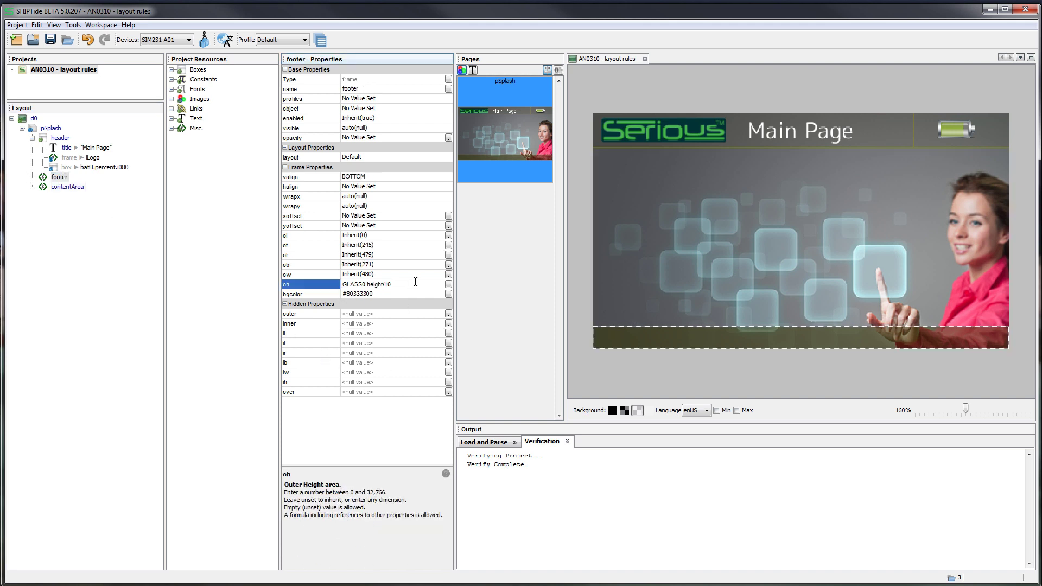
{"action": "key", "text": "BackSpace"}
{"action": "key", "text": "BackSpace"}
{"action": "type", "text": "5"}
{"action": "key", "text": "Return"}
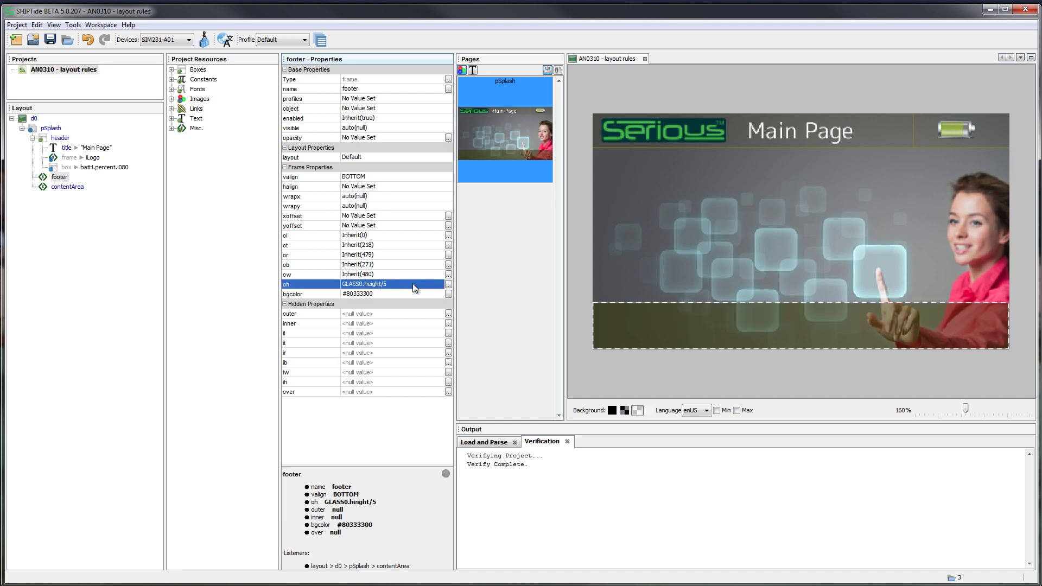
{"action": "left_click", "coordinate": [64, 188]}
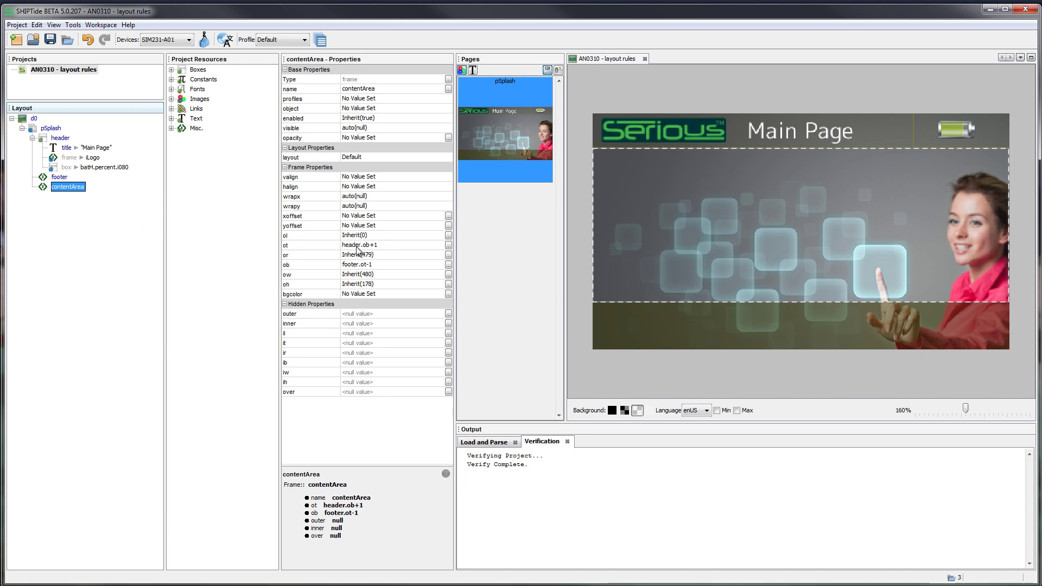
{"action": "left_click", "coordinate": [59, 177]}
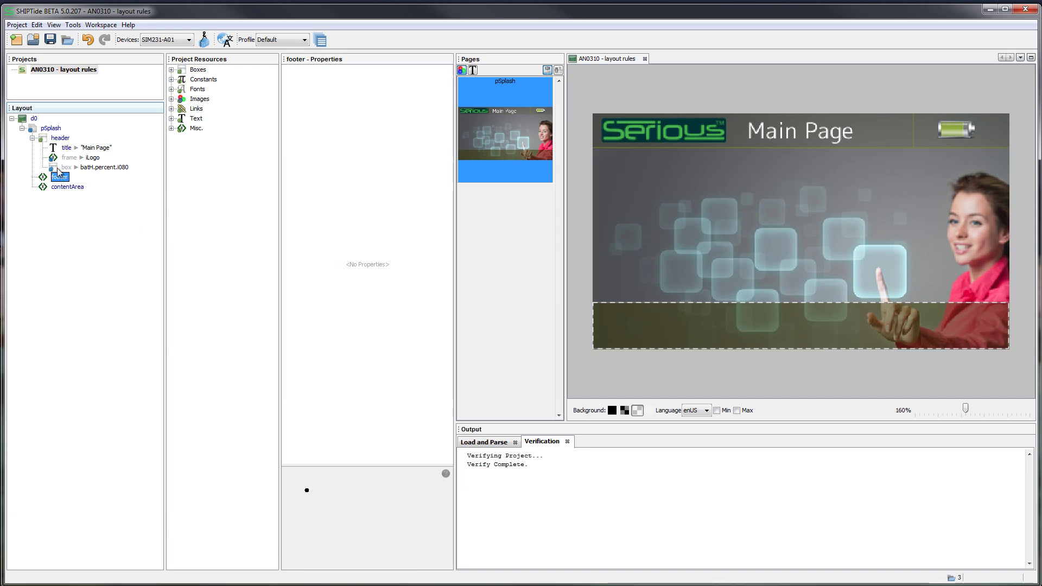
Compare the layout properties and page extents of the header, footer and contentArea elements
{"action": "left_click", "coordinate": [60, 138]}
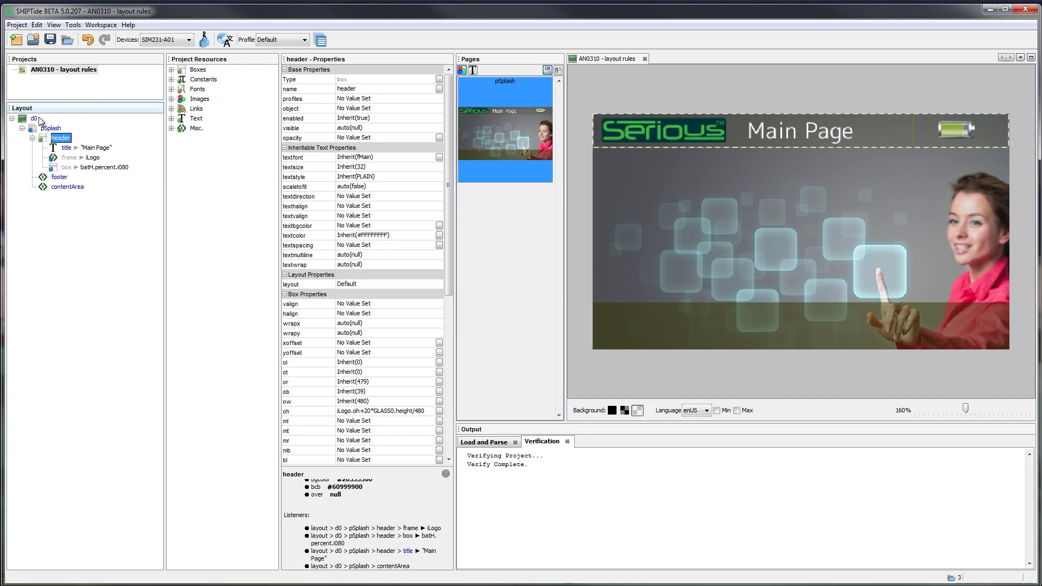
{"action": "left_click", "coordinate": [54, 187]}
{"action": "left_click", "coordinate": [56, 178]}
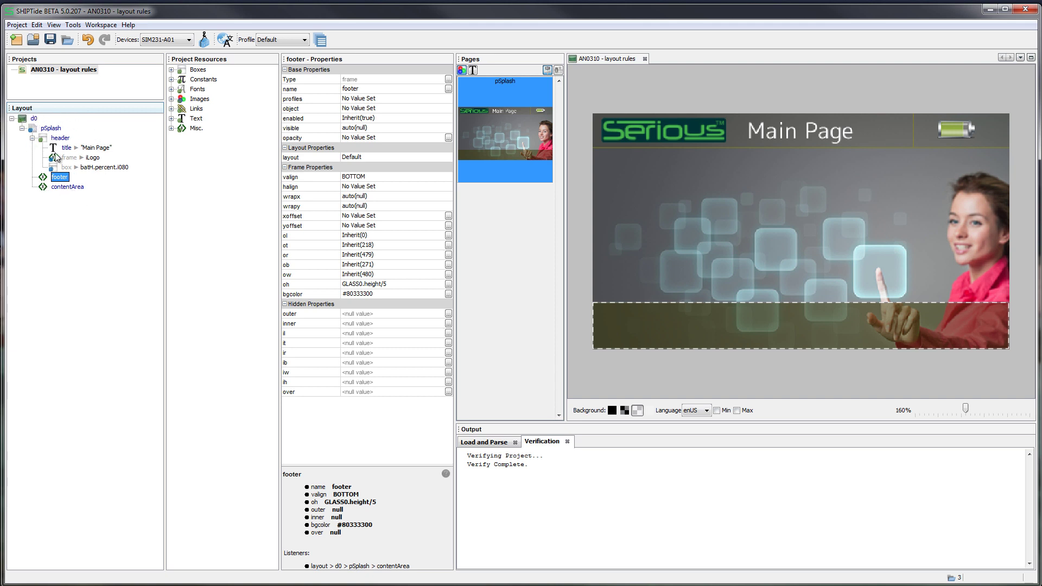
{"action": "left_click", "coordinate": [68, 187]}
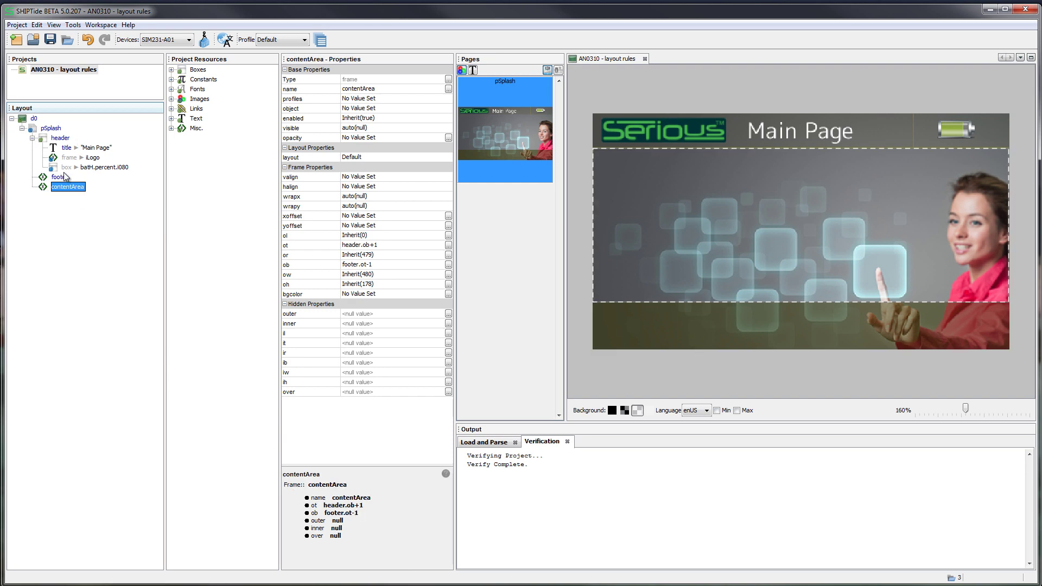
{"action": "left_click", "coordinate": [63, 139]}
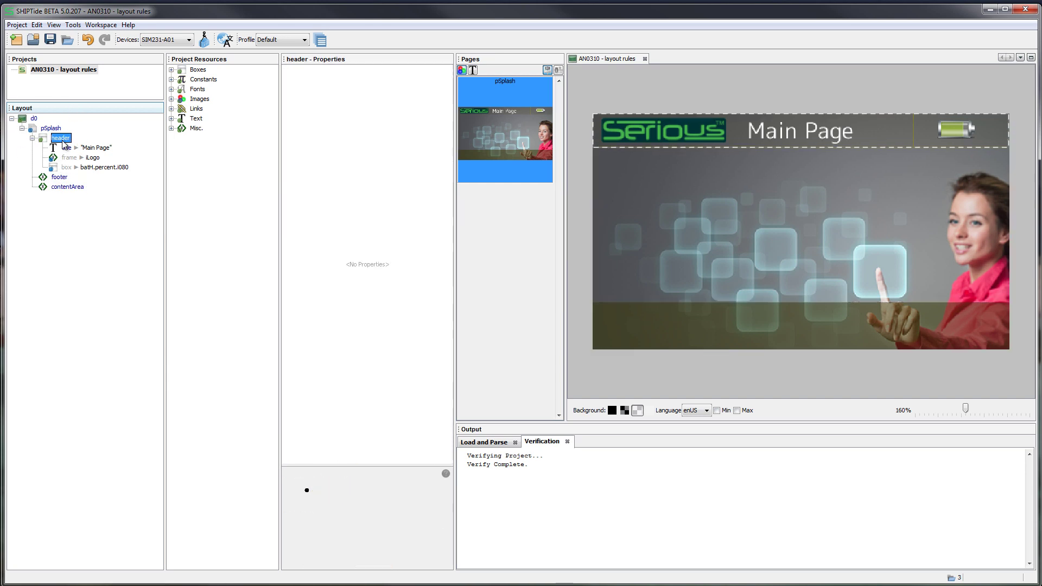
Set the footer's outer height formula to GLASS0.height/10 and check how the contentArea frame adapts
{"action": "left_click", "coordinate": [60, 178]}
{"action": "left_click", "coordinate": [370, 287]}
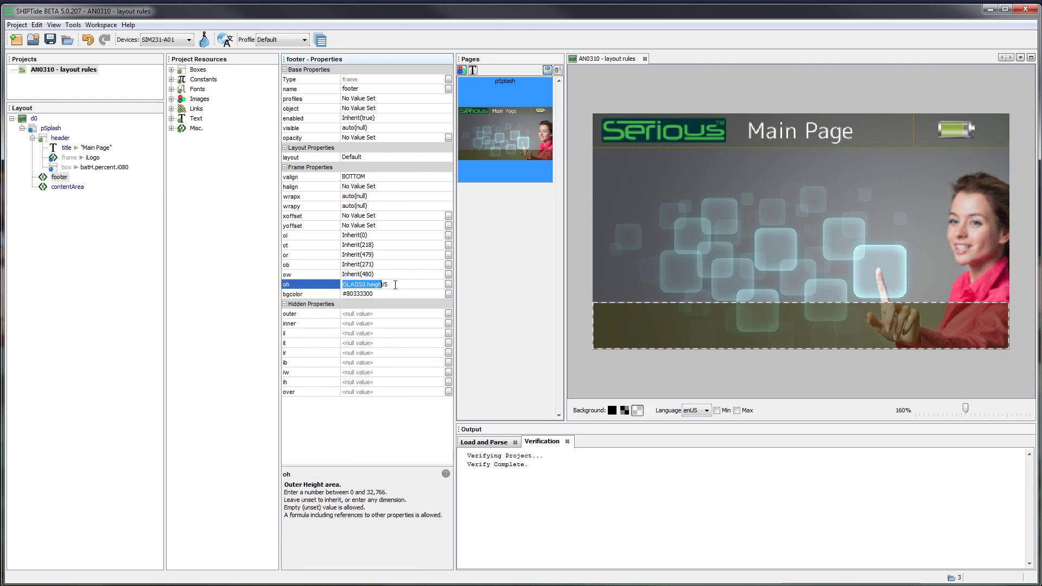
{"action": "left_click", "coordinate": [397, 287]}
{"action": "type", "text": "10"}
{"action": "key", "text": "Return"}
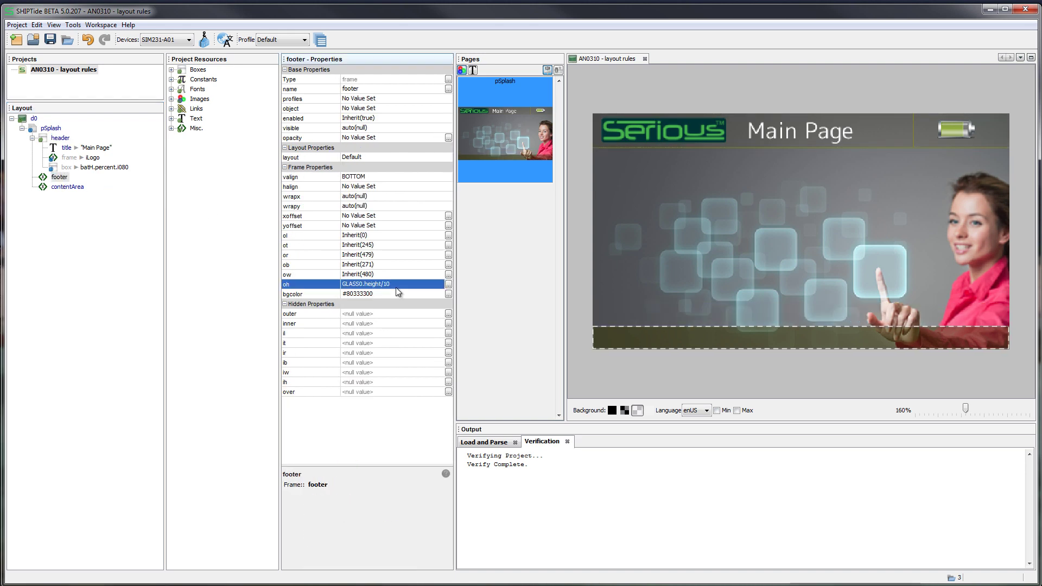
{"action": "left_click", "coordinate": [75, 189]}
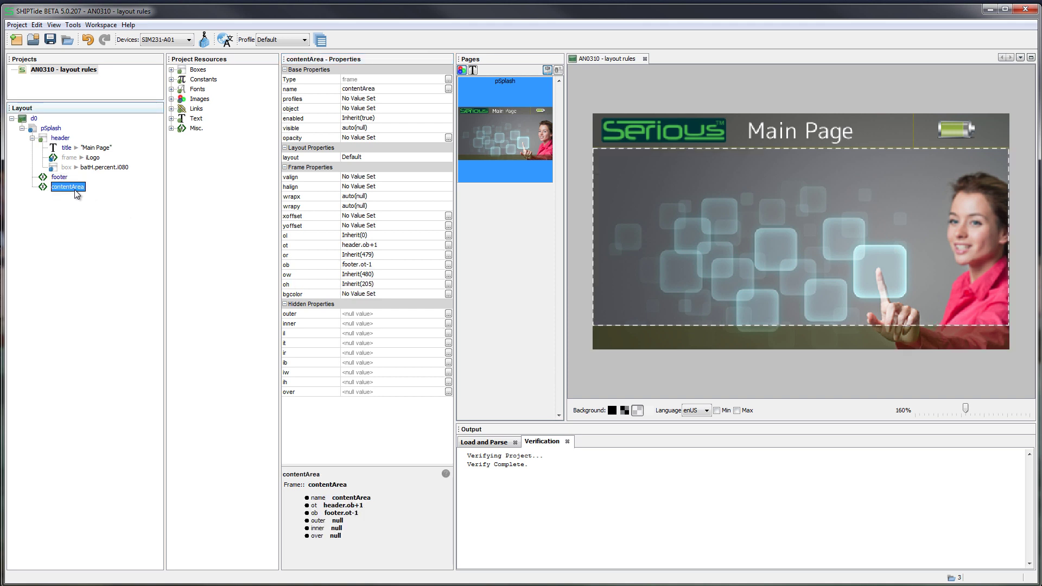